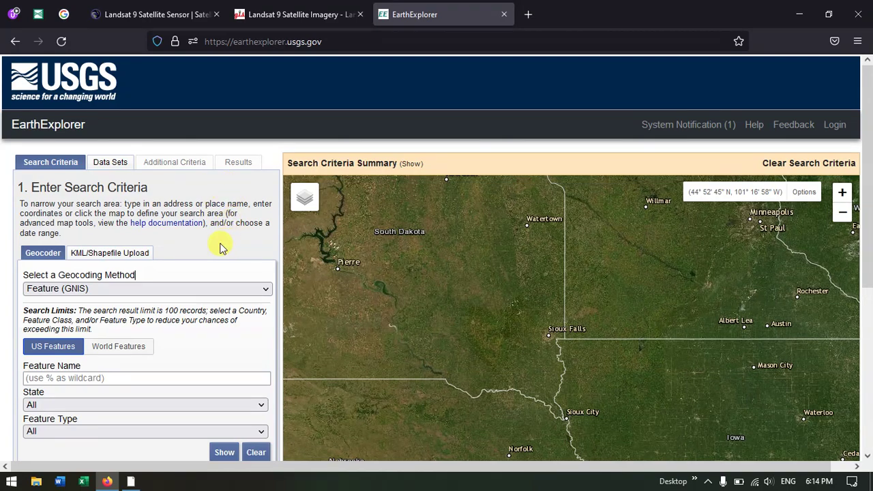
- Search the web for "earthexplorer" in a new browser tab and open the USGS EarthExplorer site
{"action": "scroll", "coordinate": [220, 247], "scroll_direction": "down", "scroll_amount": 2}
{"action": "scroll", "coordinate": [221, 247], "scroll_direction": "up", "scroll_amount": 2}
{"action": "left_click", "coordinate": [527, 15]}
{"action": "left_click", "coordinate": [435, 42]}
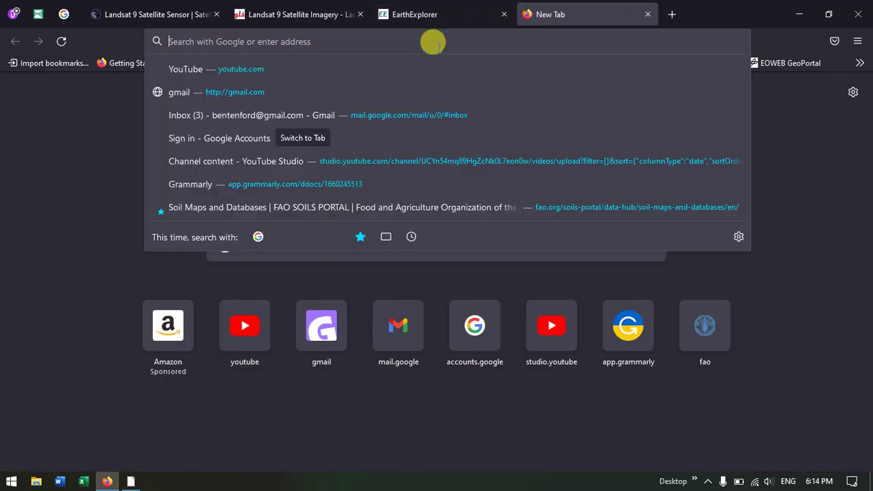
{"action": "type", "text": "eart"}
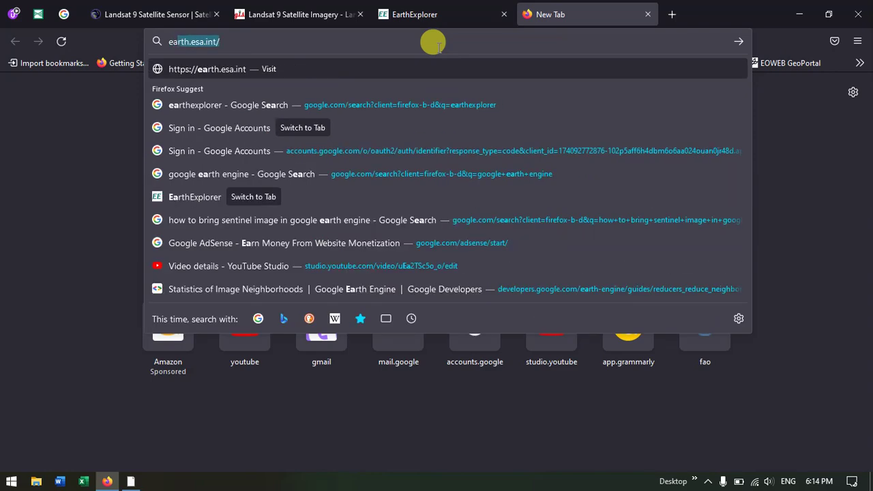
{"action": "type", "text": "hex"}
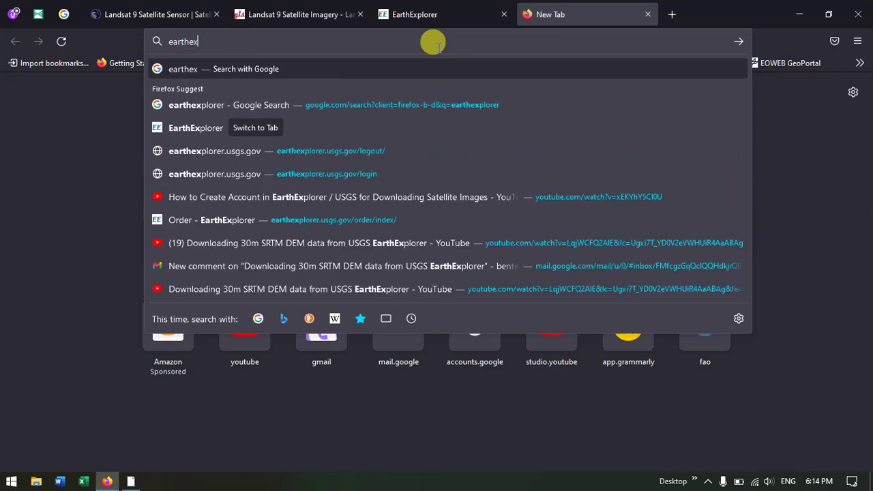
{"action": "type", "text": "plorer"}
{"action": "key", "text": "Return"}
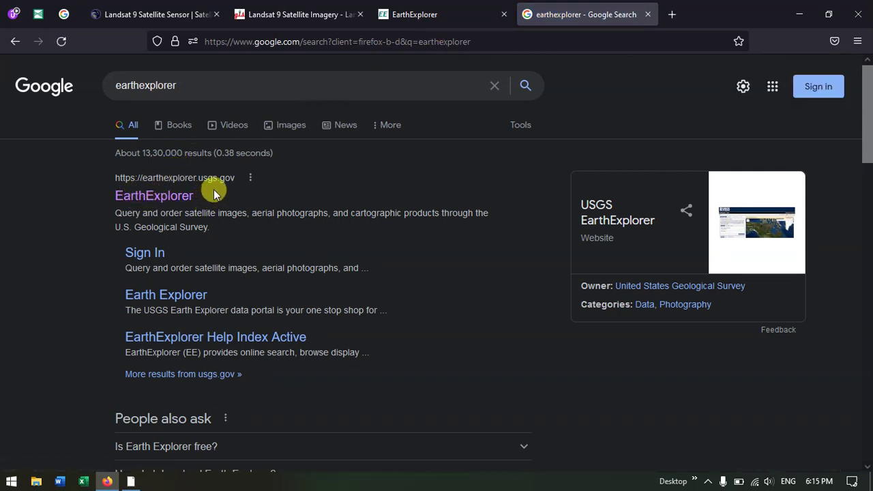
{"action": "left_click", "coordinate": [170, 200]}
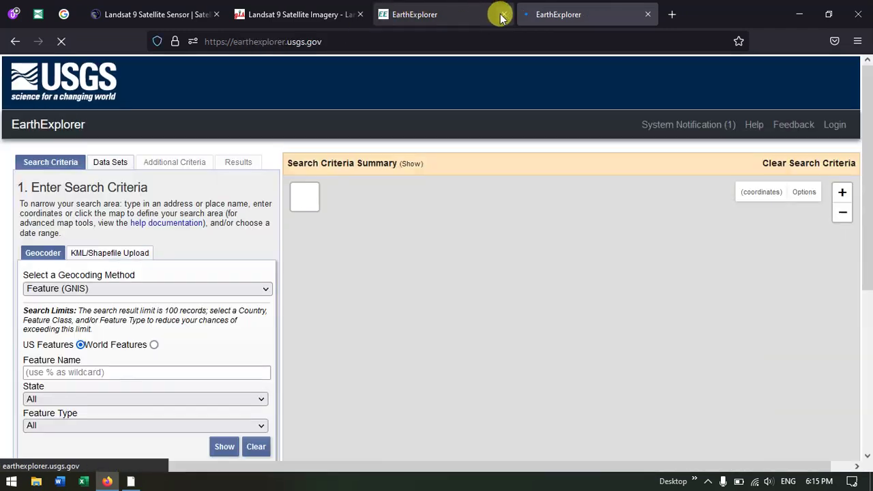
- Close the older EarthExplorer tab and sign in with the registered USGS username and password
{"action": "left_click", "coordinate": [502, 15]}
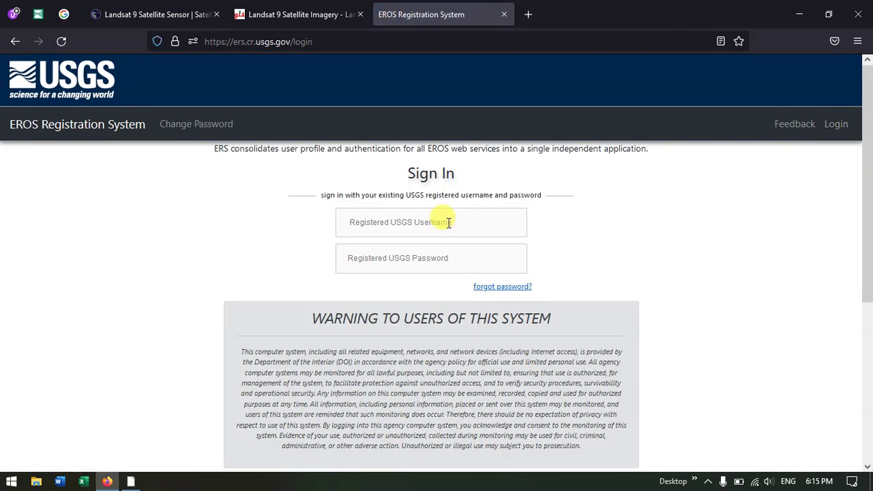
{"action": "left_click", "coordinate": [449, 223]}
{"action": "left_click", "coordinate": [412, 256]}
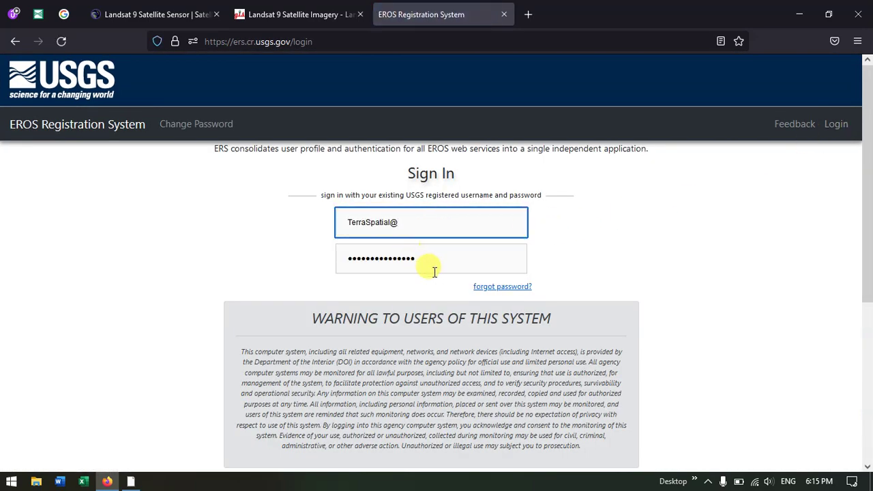
{"action": "scroll", "coordinate": [468, 266], "scroll_direction": "down", "scroll_amount": 3}
{"action": "left_click", "coordinate": [419, 282]}
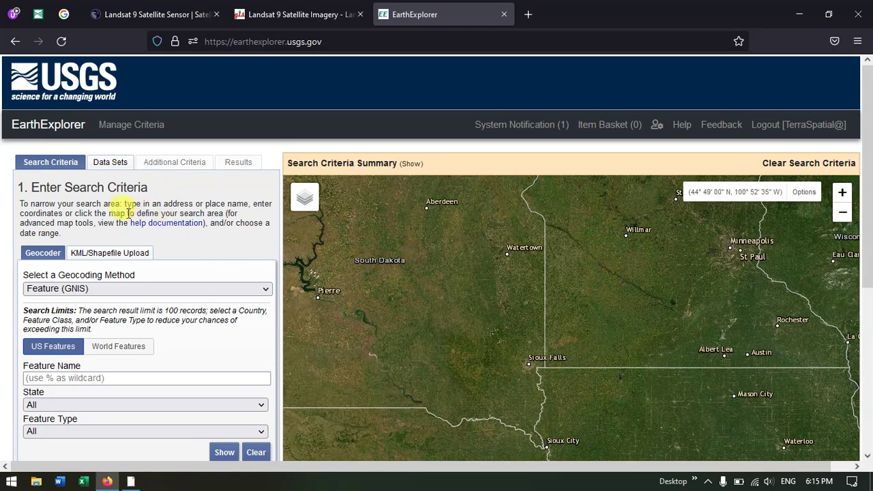
- Examine the OLI and TIRS band composition tables on the gisrsstudy.com Landsat 9 page
{"action": "scroll", "coordinate": [116, 210], "scroll_direction": "down", "scroll_amount": 2}
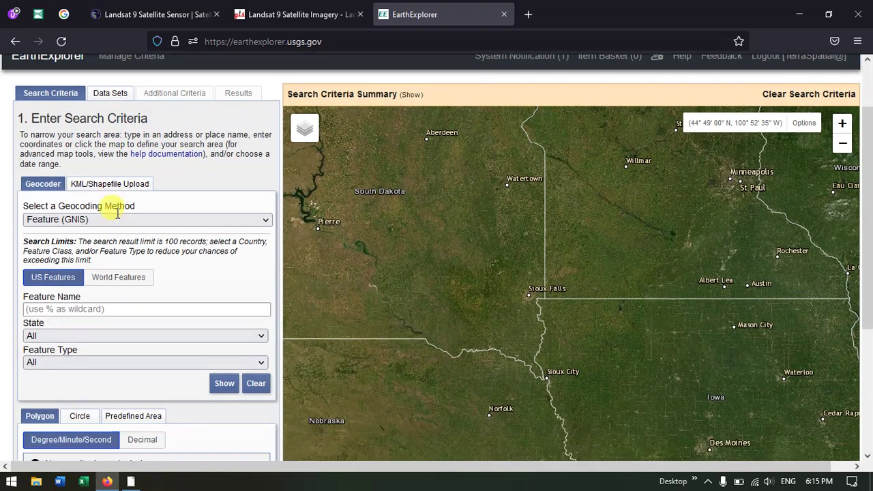
{"action": "left_click", "coordinate": [273, 12]}
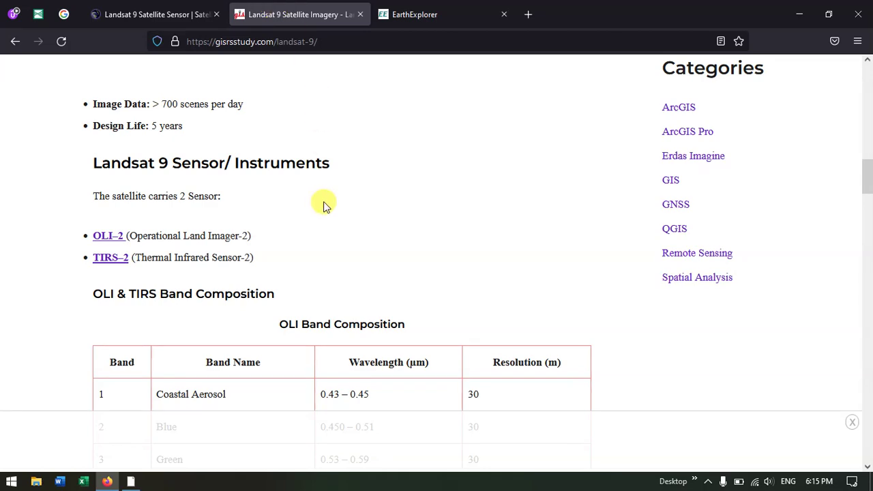
{"action": "scroll", "coordinate": [386, 217], "scroll_direction": "down", "scroll_amount": 5}
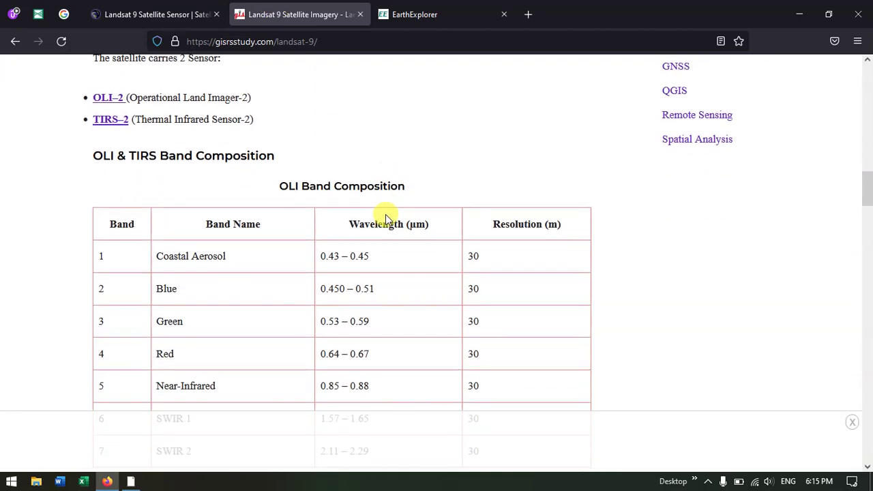
{"action": "scroll", "coordinate": [386, 217], "scroll_direction": "down", "scroll_amount": 3}
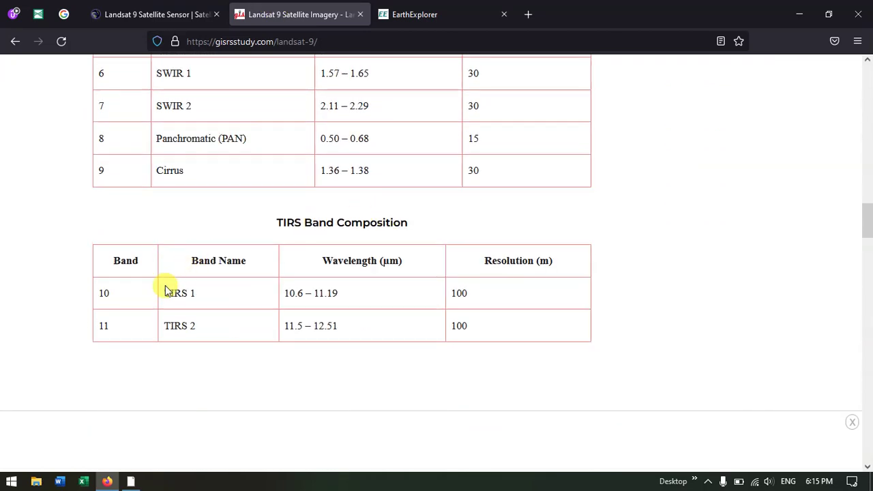
{"action": "scroll", "coordinate": [321, 305], "scroll_direction": "up", "scroll_amount": 2}
{"action": "scroll", "coordinate": [320, 305], "scroll_direction": "up", "scroll_amount": 1}
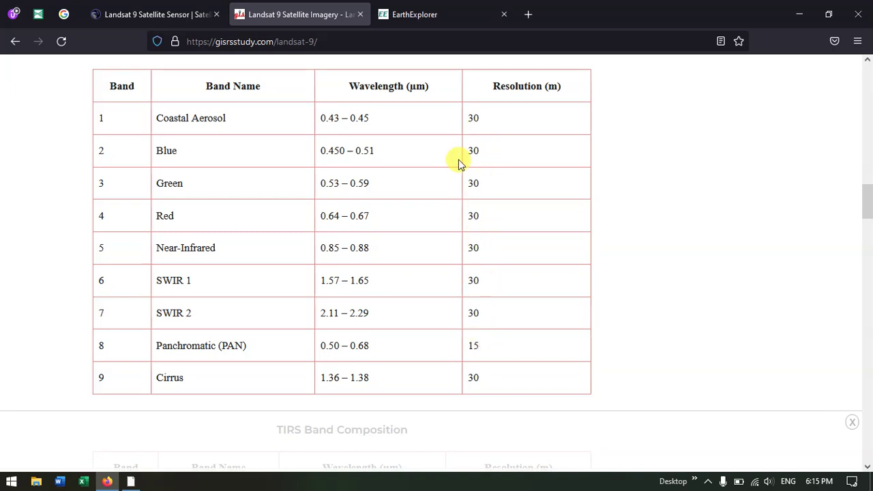
{"action": "scroll", "coordinate": [460, 164], "scroll_direction": "down", "scroll_amount": 2}
{"action": "scroll", "coordinate": [460, 164], "scroll_direction": "down", "scroll_amount": 2}
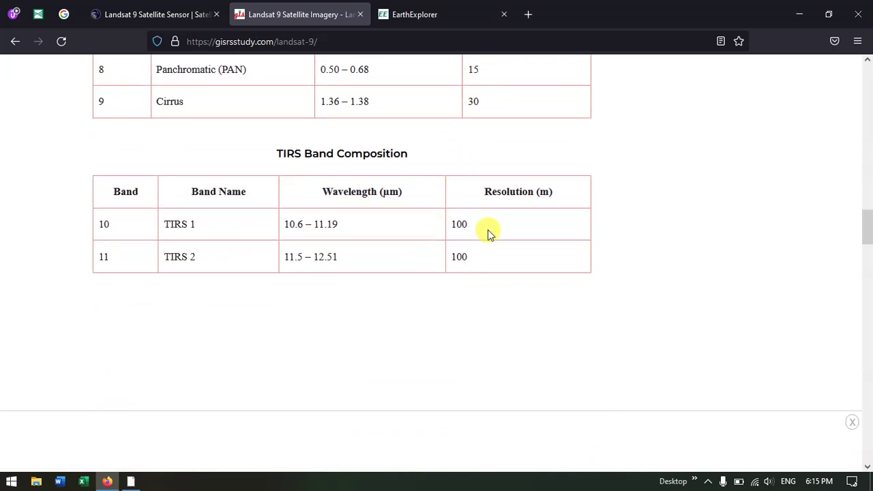
{"action": "scroll", "coordinate": [457, 244], "scroll_direction": "up", "scroll_amount": 3}
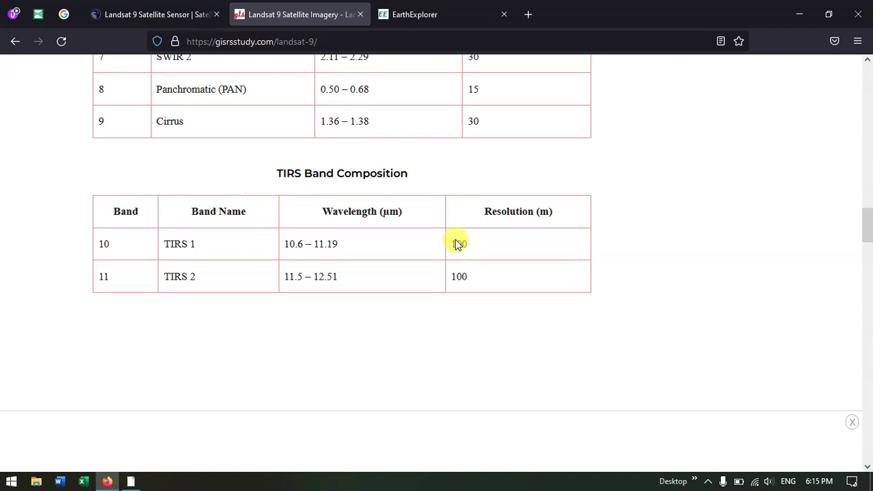
{"action": "scroll", "coordinate": [347, 236], "scroll_direction": "up", "scroll_amount": 1}
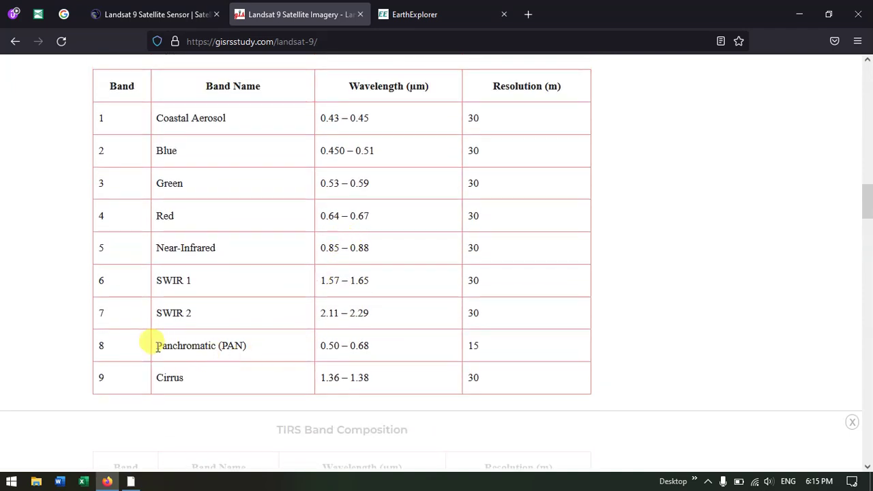
- Highlight the panchromatic band's name and its resolution in the OLI band table
{"action": "left_click_drag", "start_coordinate": [156, 346], "coordinate": [250, 351]}
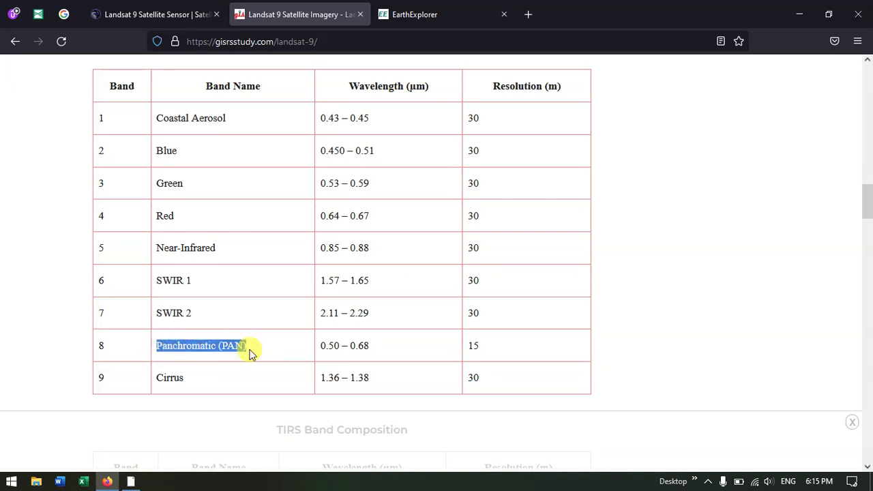
{"action": "left_click", "coordinate": [470, 348]}
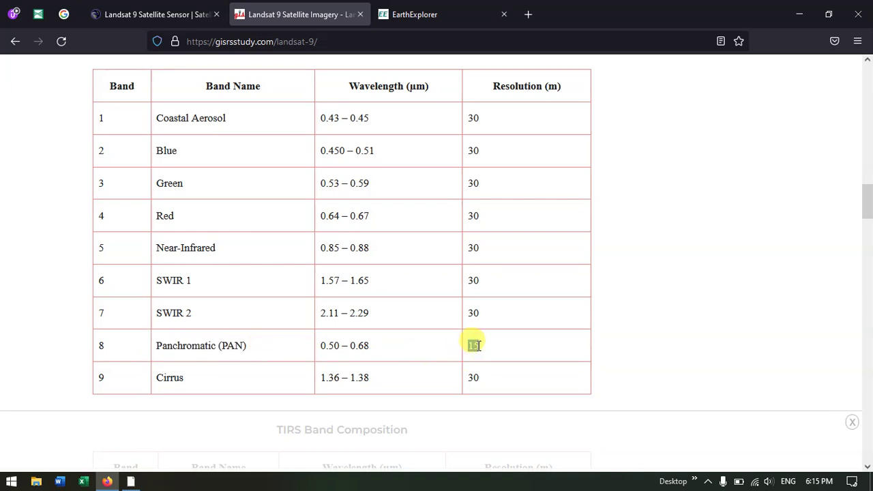
{"action": "scroll", "coordinate": [661, 252], "scroll_direction": "up", "scroll_amount": 1}
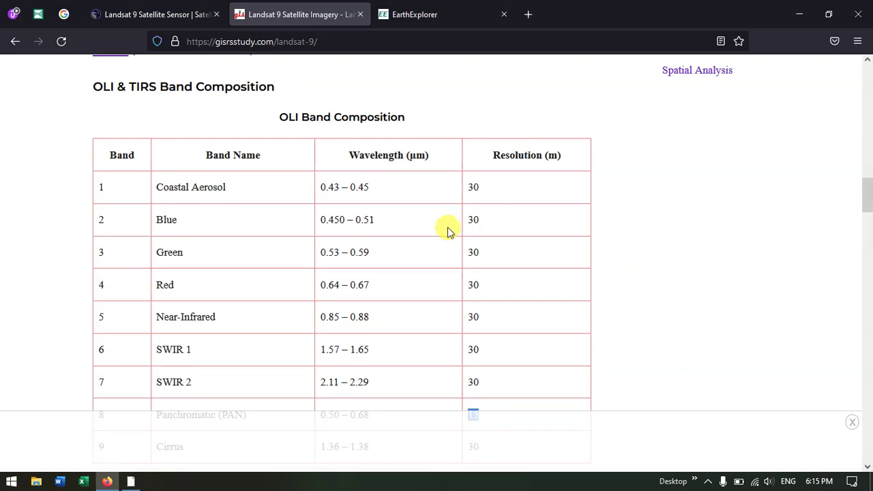
{"action": "scroll", "coordinate": [449, 232], "scroll_direction": "down", "scroll_amount": 1}
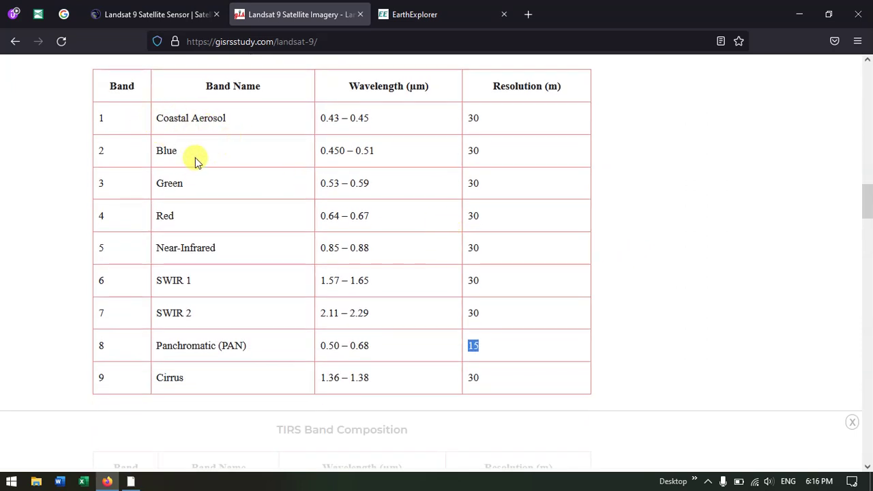
- Compare the OLI-2 and TIRS-2 spectral bands on the Satellite Imaging Corporation page with the gisrsstudy.com band table
{"action": "left_click", "coordinate": [161, 15]}
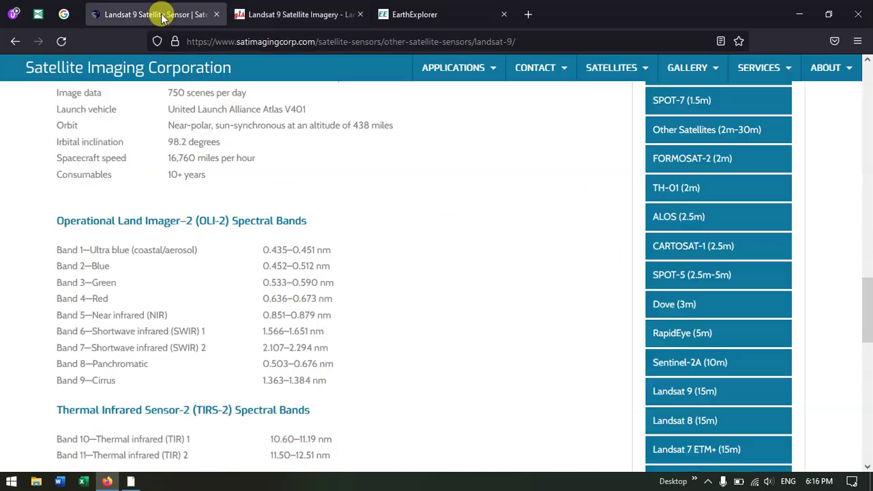
{"action": "scroll", "coordinate": [168, 188], "scroll_direction": "down", "scroll_amount": 1}
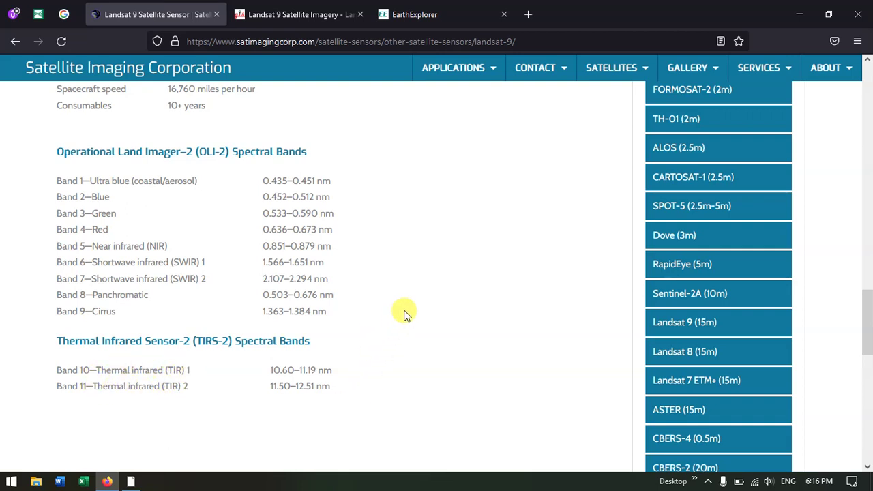
{"action": "left_click", "coordinate": [280, 17]}
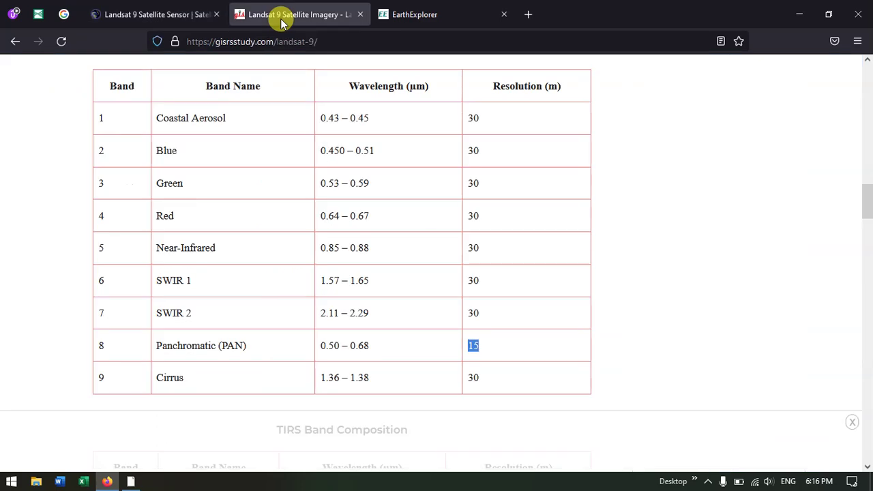
{"action": "left_click", "coordinate": [488, 123]}
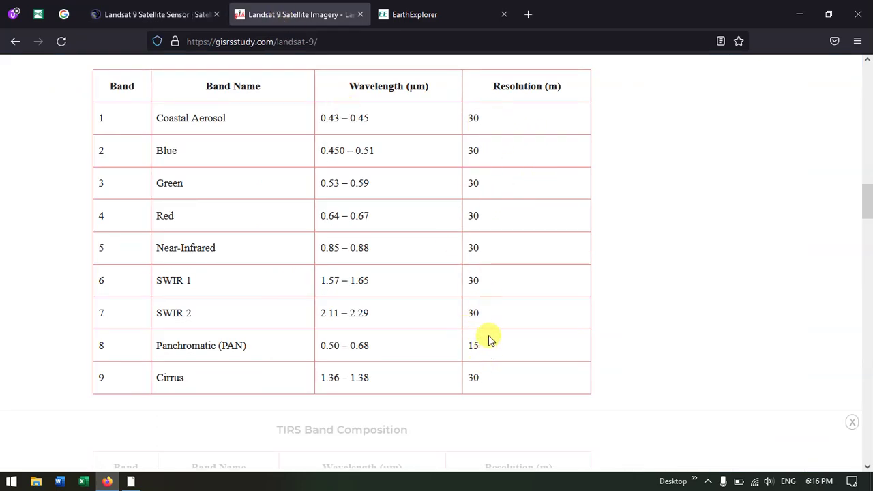
- Search EarthExplorer's world features for "chennai" and add the Chennai, India result to the area of interest
{"action": "left_click", "coordinate": [409, 13]}
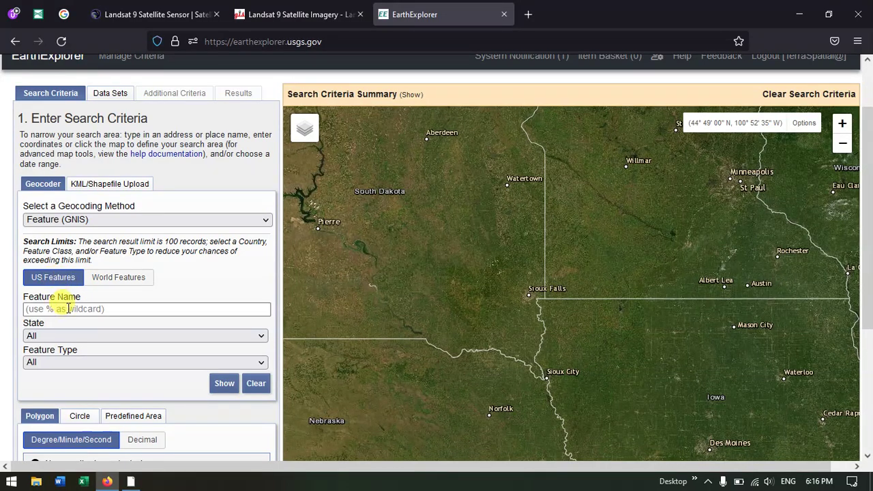
{"action": "left_click", "coordinate": [114, 277]}
{"action": "left_click", "coordinate": [92, 309]}
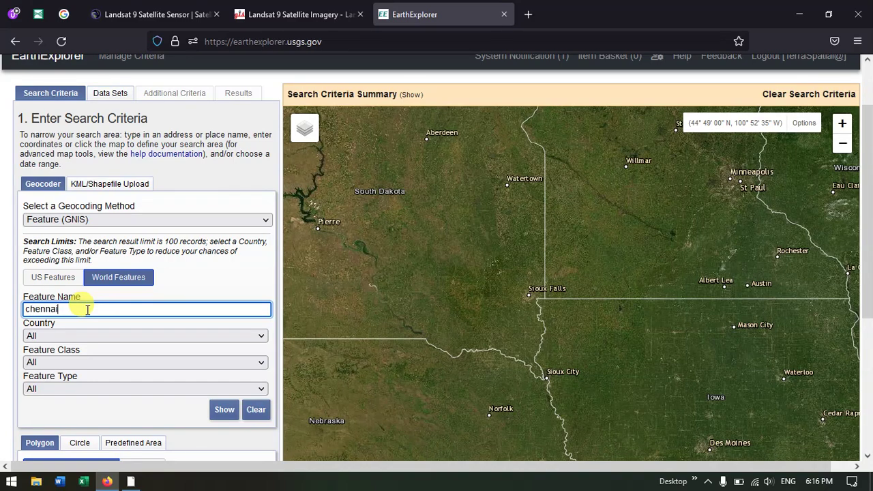
{"action": "scroll", "coordinate": [166, 296], "scroll_direction": "down", "scroll_amount": 2}
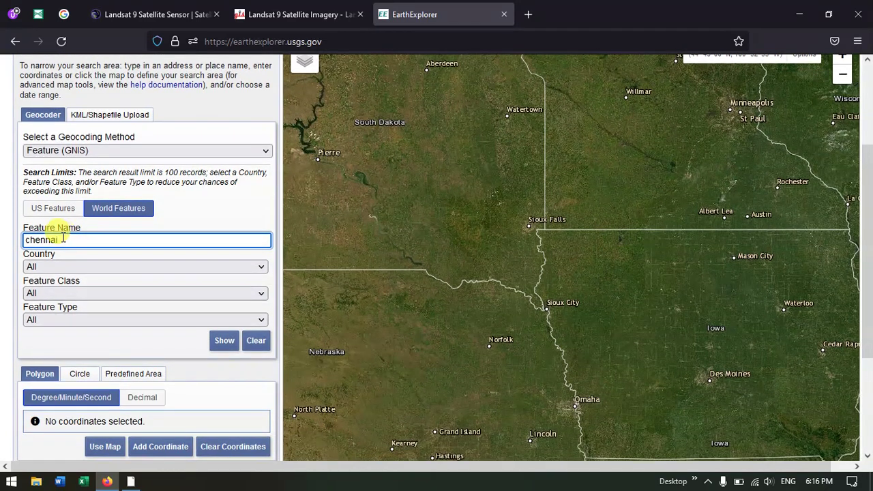
{"action": "left_click", "coordinate": [224, 347]}
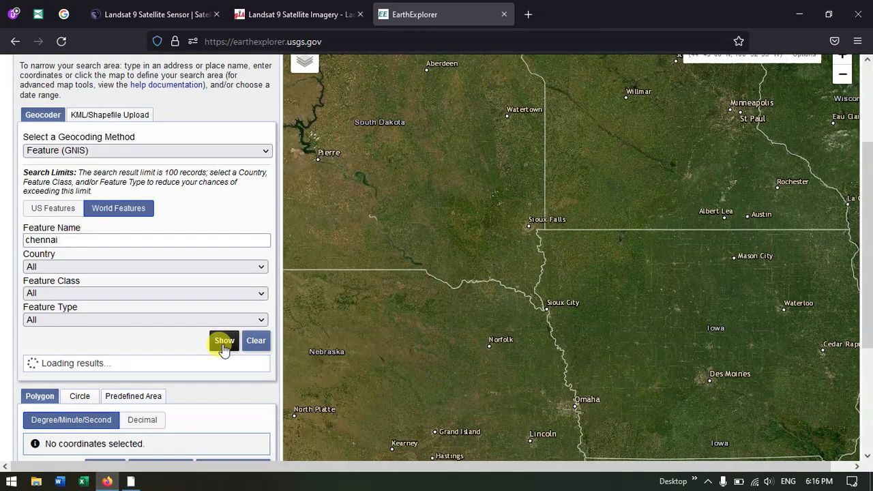
{"action": "scroll", "coordinate": [224, 347], "scroll_direction": "down", "scroll_amount": 2}
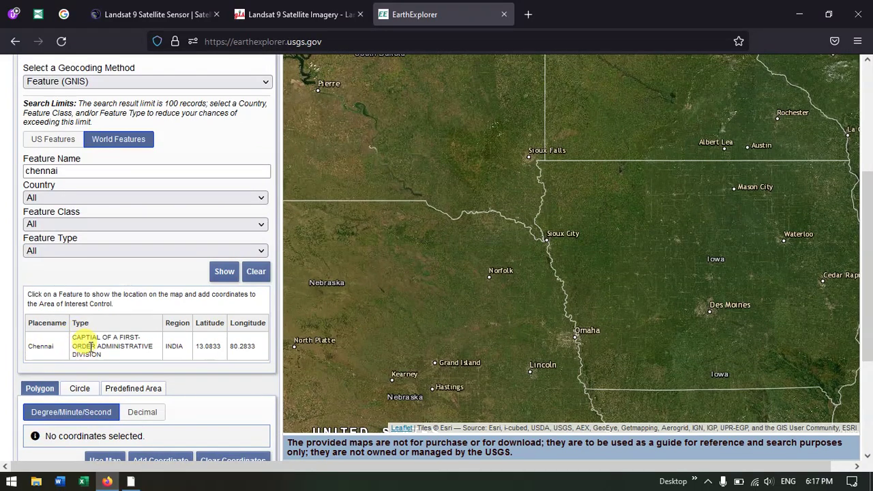
{"action": "scroll", "coordinate": [62, 354], "scroll_direction": "down", "scroll_amount": 2}
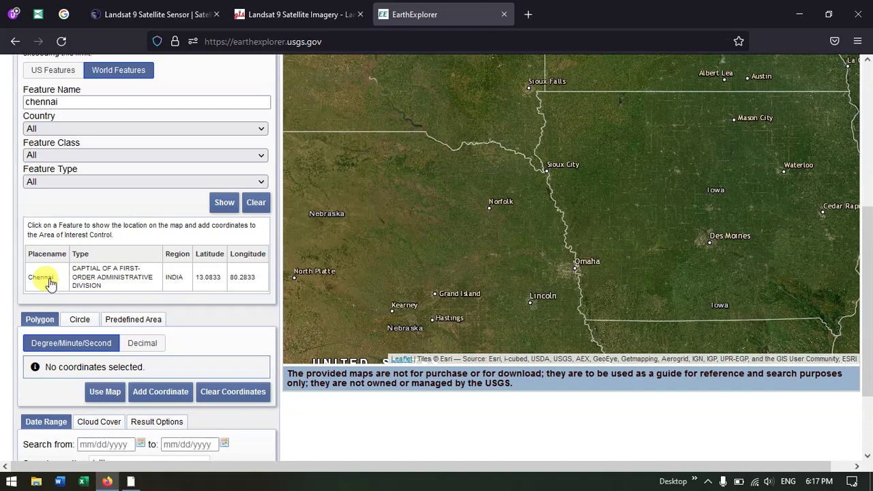
{"action": "left_click", "coordinate": [49, 283]}
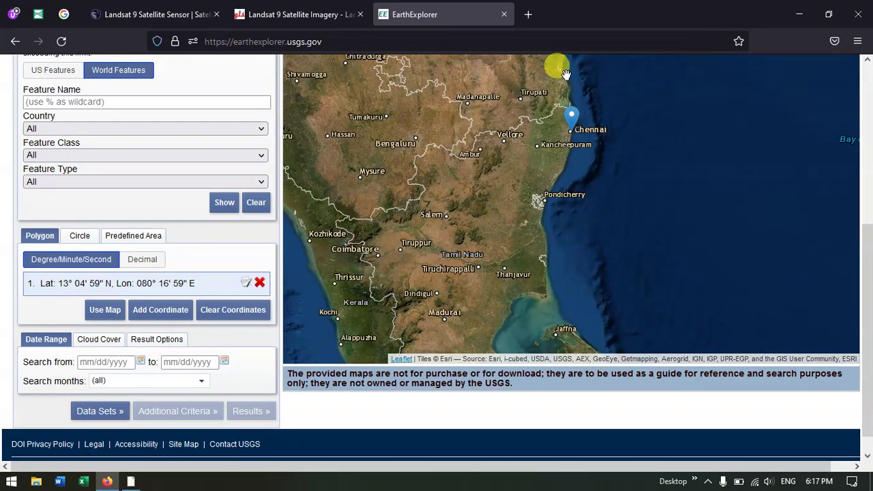
- Examine the Chennai marker and the surrounding city area on the map
{"action": "scroll", "coordinate": [556, 175], "scroll_direction": "up", "scroll_amount": 2}
{"action": "scroll", "coordinate": [555, 176], "scroll_direction": "down", "scroll_amount": 2}
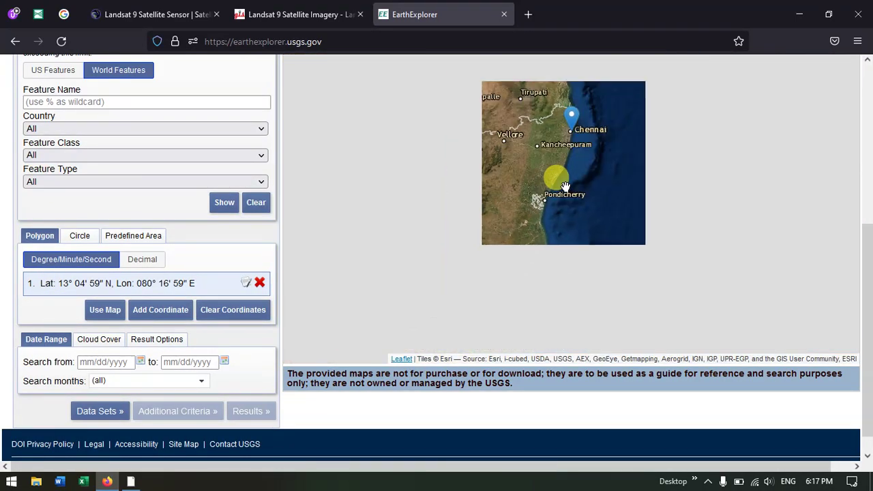
{"action": "left_click_drag", "start_coordinate": [662, 130], "coordinate": [666, 156]}
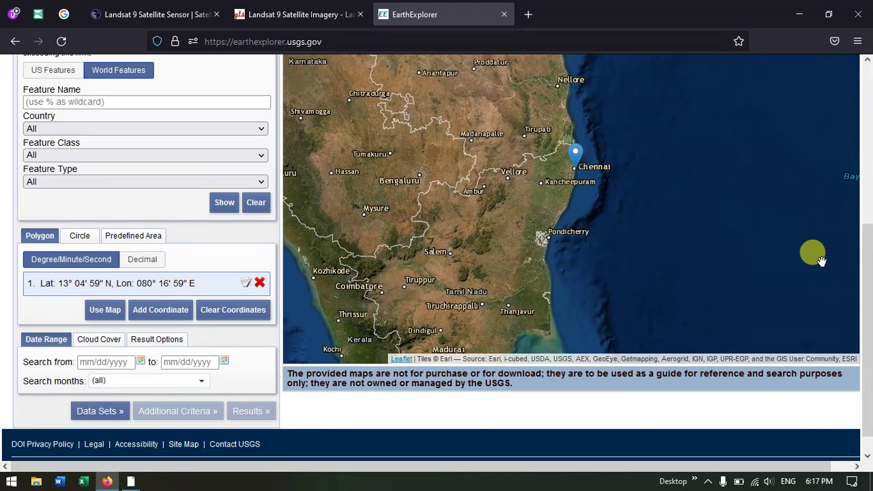
{"action": "left_click_drag", "start_coordinate": [861, 266], "coordinate": [867, 225]}
{"action": "scroll", "coordinate": [581, 244], "scroll_direction": "up", "scroll_amount": 2}
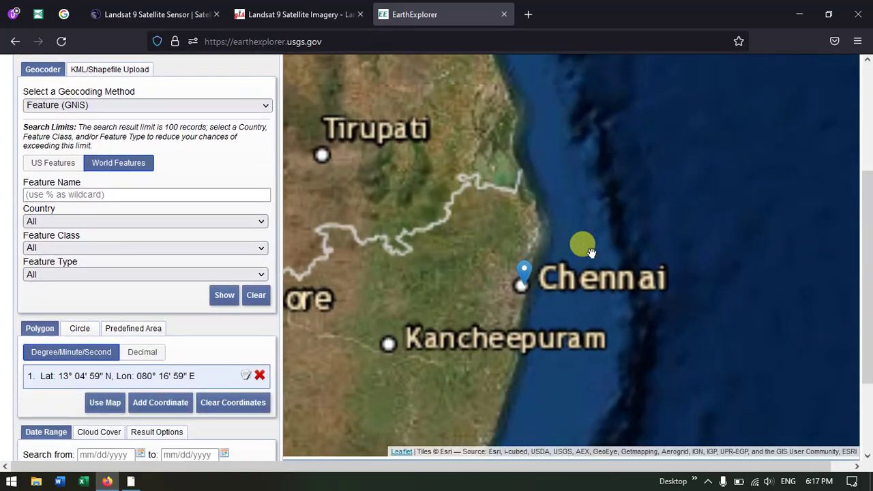
{"action": "scroll", "coordinate": [655, 362], "scroll_direction": "up", "scroll_amount": 1}
{"action": "scroll", "coordinate": [645, 341], "scroll_direction": "down", "scroll_amount": 1}
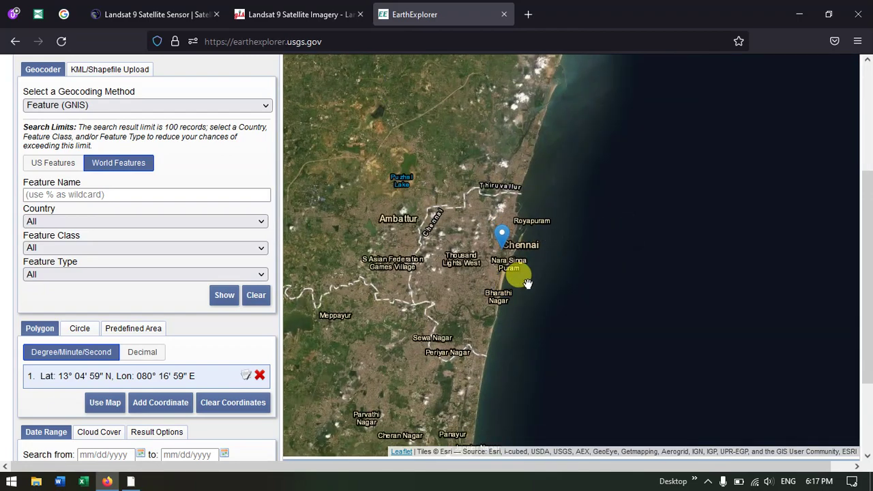
- Remove the existing Chennai coordinate and outline the city with a four-corner polygon extending slightly into the sea
{"action": "scroll", "coordinate": [527, 284], "scroll_direction": "up", "scroll_amount": 2}
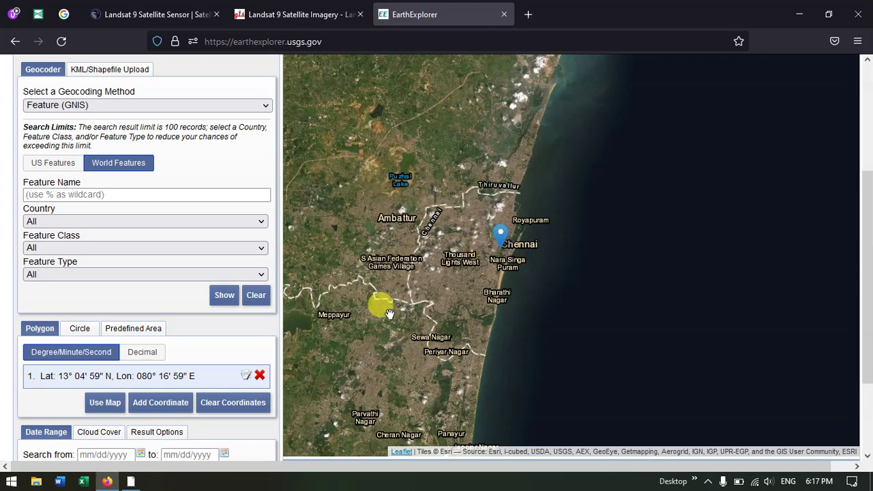
{"action": "left_click", "coordinate": [260, 377]}
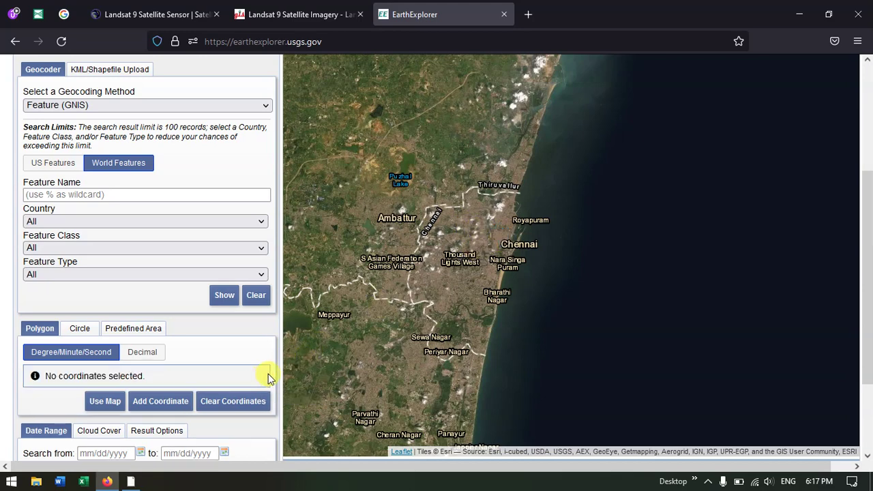
{"action": "left_click", "coordinate": [374, 116]}
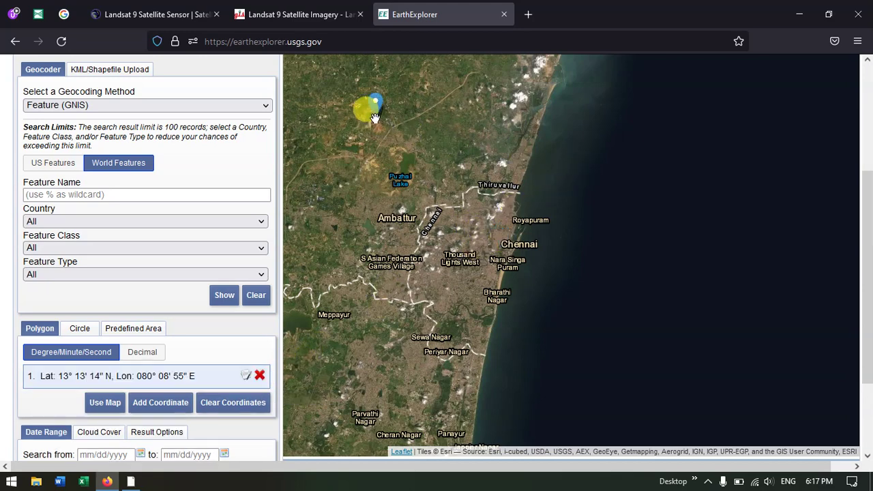
{"action": "mouse_move", "coordinate": [380, 118]}
{"action": "left_mouse_down"}
{"action": "mouse_move", "coordinate": [352, 109]}
{"action": "mouse_move", "coordinate": [362, 119]}
{"action": "left_mouse_up"}
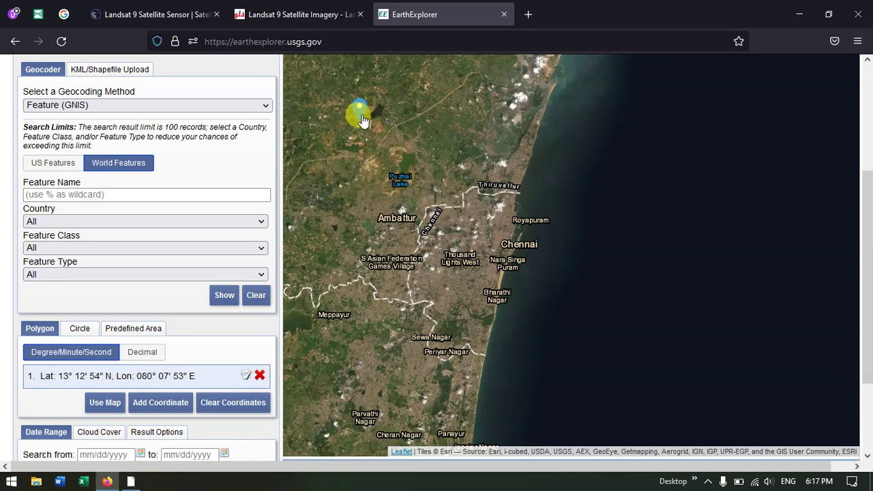
{"action": "left_click", "coordinate": [578, 121]}
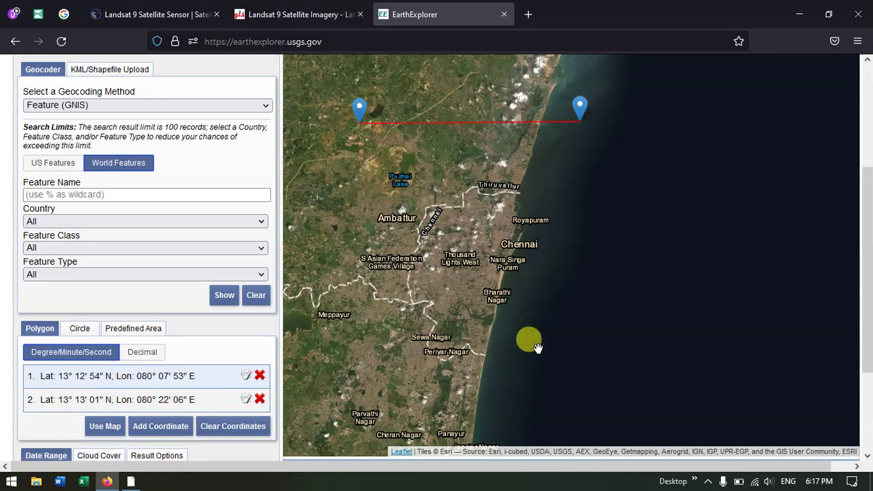
{"action": "left_click", "coordinate": [529, 389]}
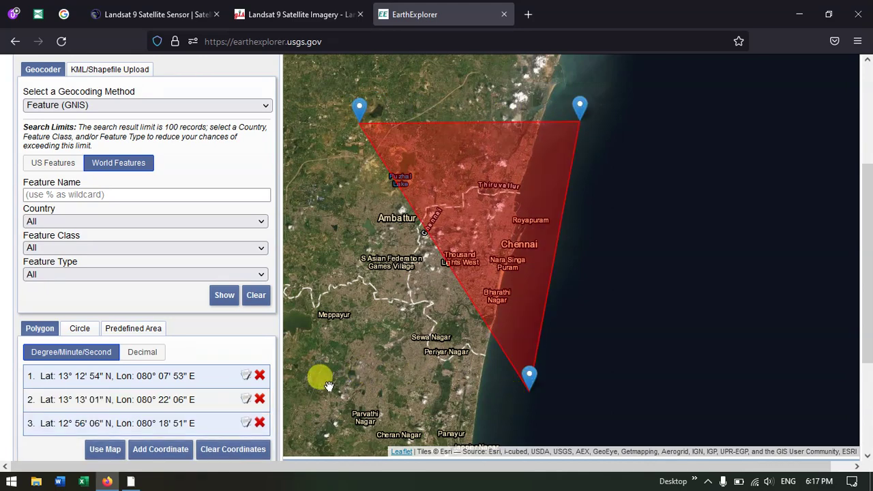
{"action": "left_click", "coordinate": [333, 385]}
{"action": "left_click_drag", "start_coordinate": [329, 380], "coordinate": [316, 372]}
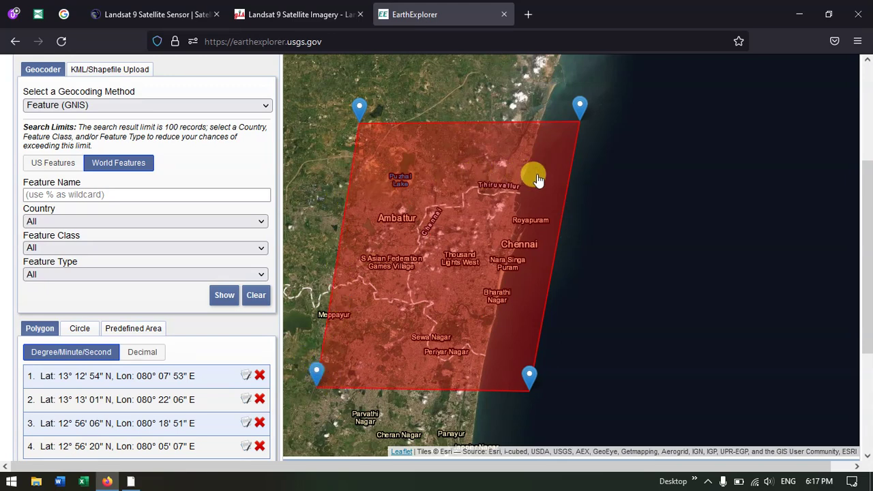
- Set the search date range from 01/01/2022 to 09/27/2022
{"action": "scroll", "coordinate": [217, 327], "scroll_direction": "down", "scroll_amount": 2}
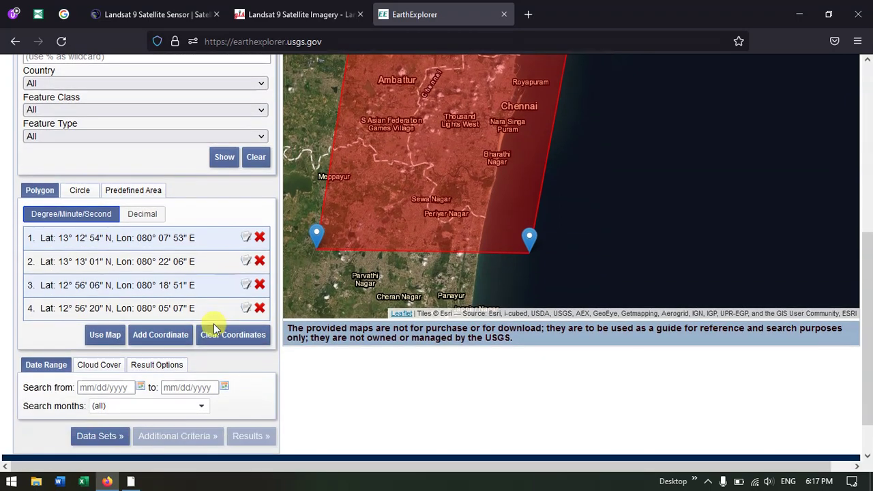
{"action": "scroll", "coordinate": [214, 326], "scroll_direction": "down", "scroll_amount": 1}
{"action": "scroll", "coordinate": [166, 270], "scroll_direction": "up", "scroll_amount": 3}
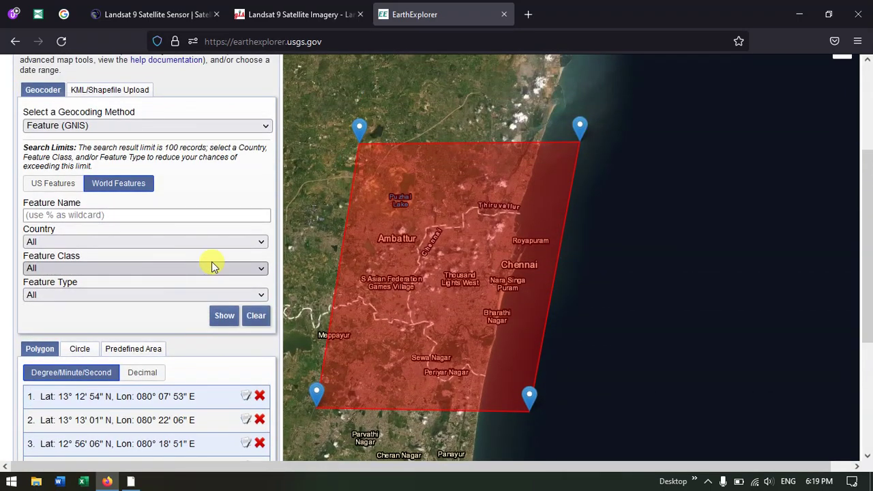
{"action": "scroll", "coordinate": [164, 253], "scroll_direction": "down", "scroll_amount": 3}
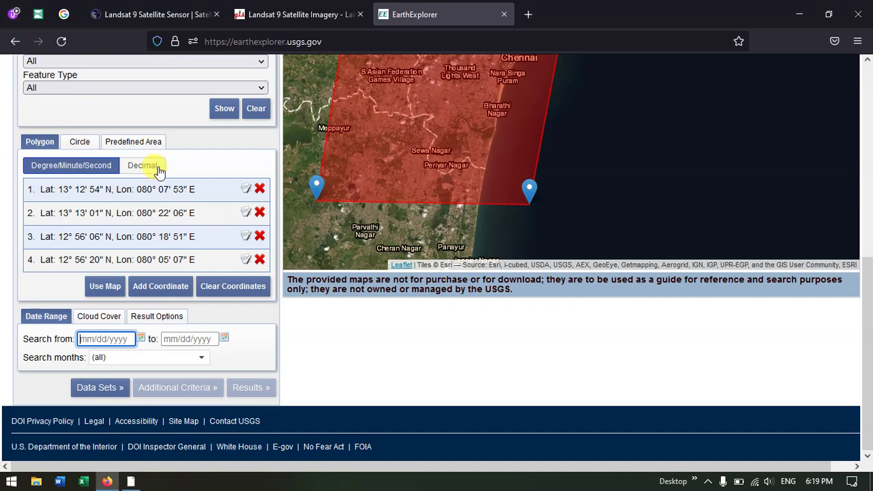
{"action": "left_click", "coordinate": [140, 339]}
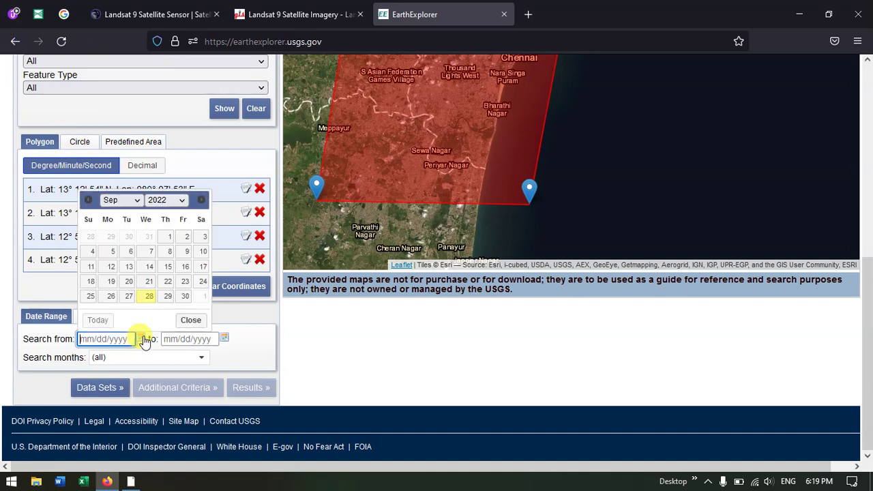
{"action": "left_click", "coordinate": [137, 200]}
{"action": "left_click", "coordinate": [117, 214]}
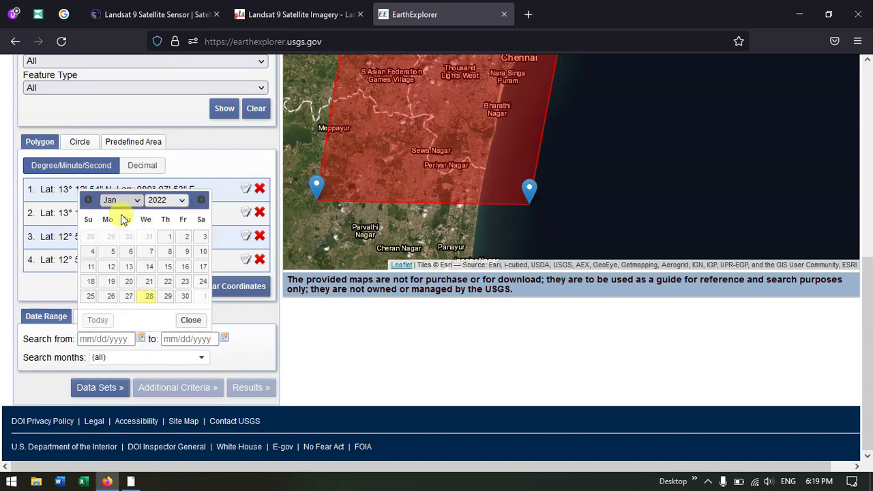
{"action": "left_click", "coordinate": [203, 237]}
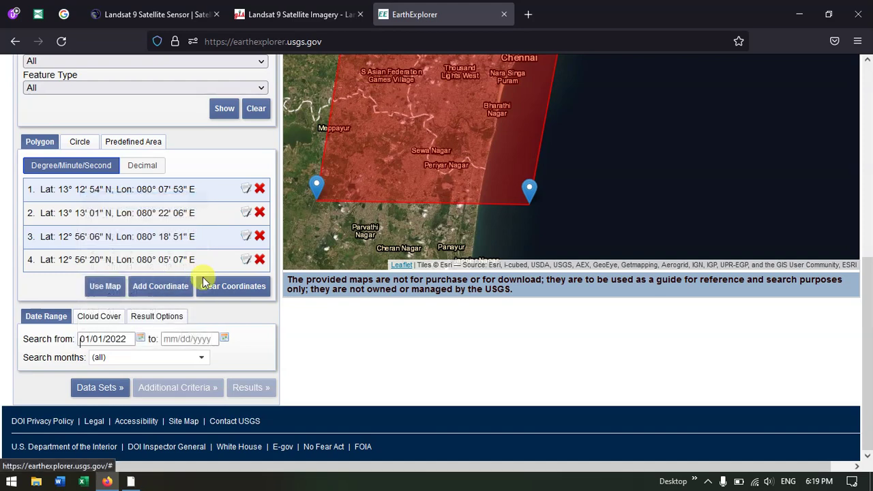
{"action": "left_click", "coordinate": [224, 339]}
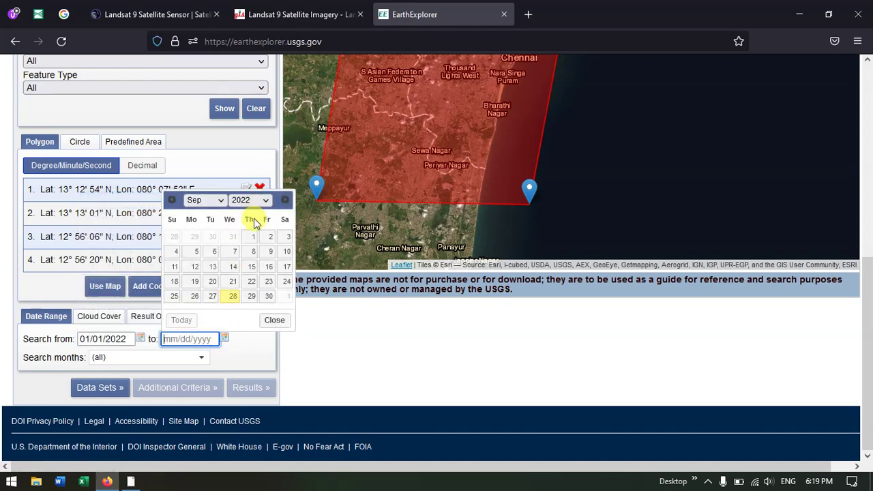
{"action": "left_click", "coordinate": [211, 300]}
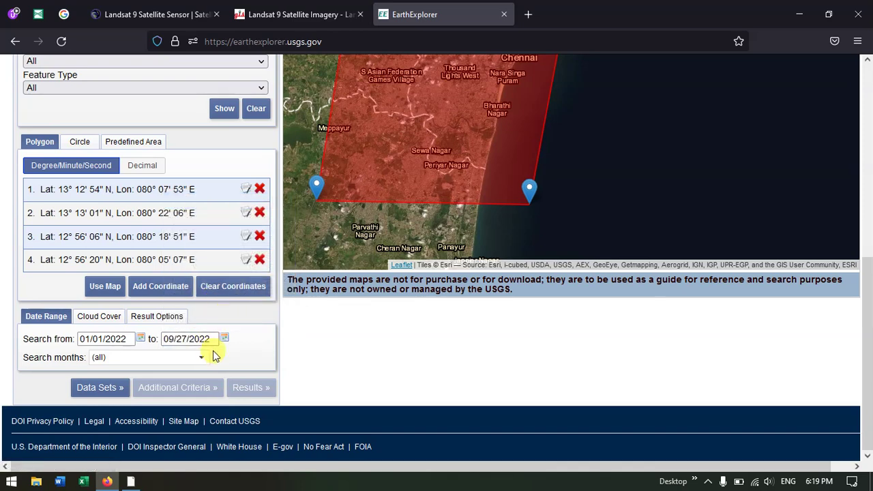
- Review the list of search months, toggling November off and back on
{"action": "left_click", "coordinate": [155, 362]}
{"action": "scroll", "coordinate": [159, 389], "scroll_direction": "down", "scroll_amount": 2}
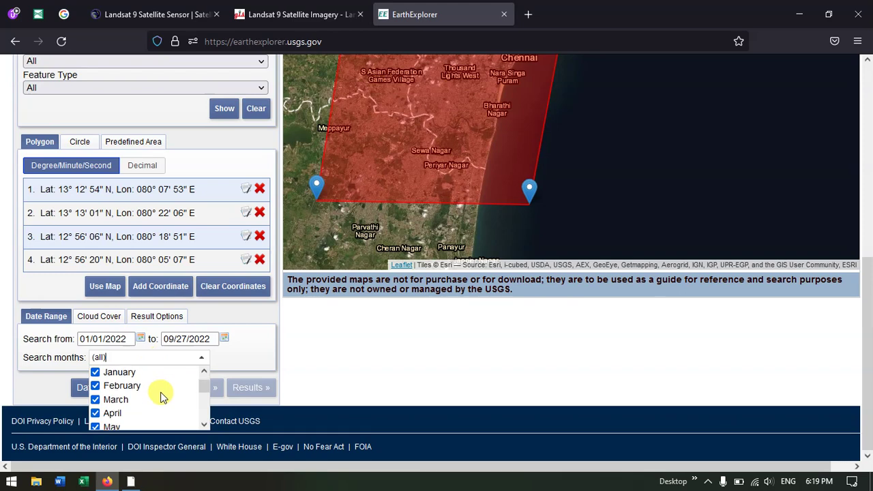
{"action": "scroll", "coordinate": [162, 397], "scroll_direction": "down", "scroll_amount": 2}
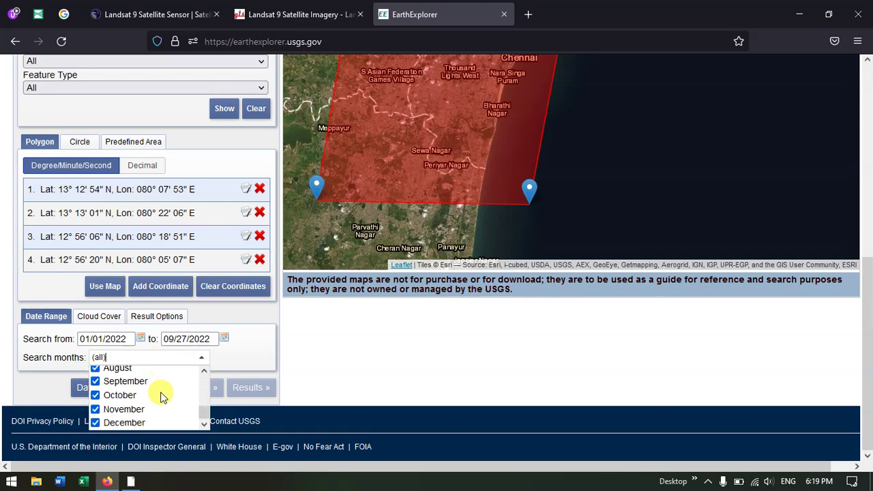
{"action": "left_click", "coordinate": [125, 409]}
{"action": "left_click", "coordinate": [125, 409]}
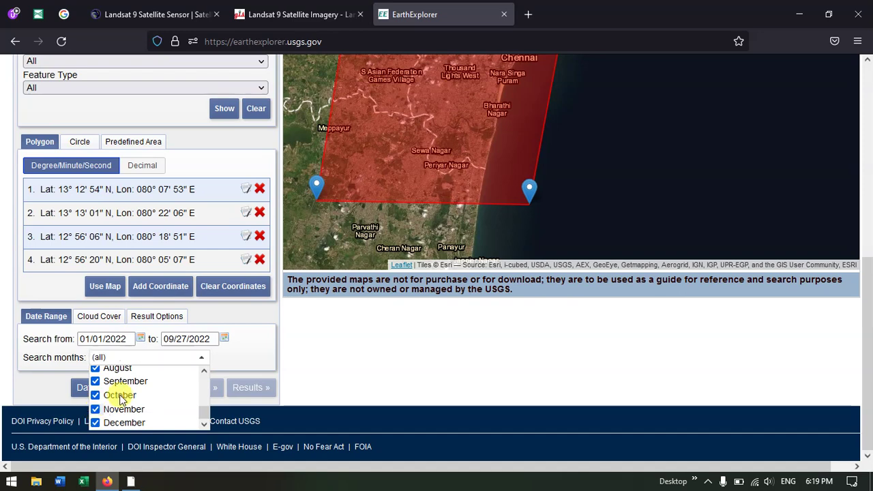
{"action": "scroll", "coordinate": [171, 389], "scroll_direction": "up", "scroll_amount": 4}
{"action": "left_click", "coordinate": [238, 359]}
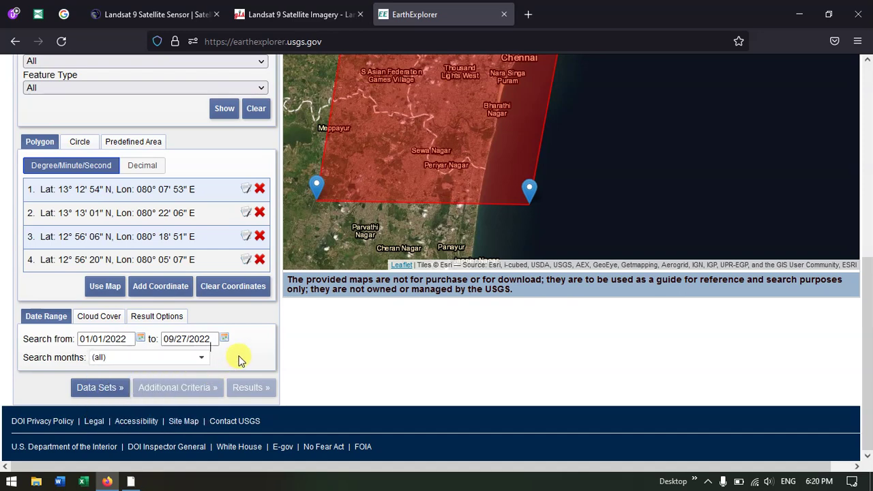
- Limit the cloud cover range to 0% - 10% and choose 10 results per page
{"action": "left_click", "coordinate": [100, 325]}
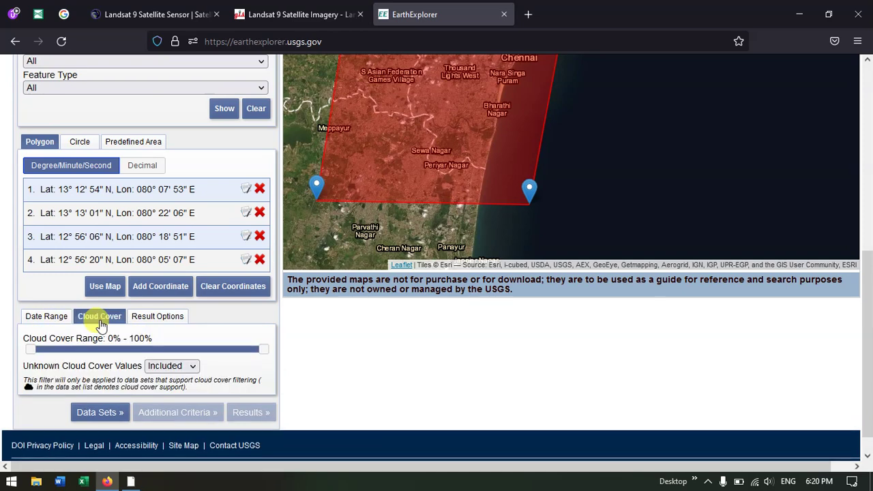
{"action": "left_click_drag", "start_coordinate": [263, 356], "coordinate": [63, 364]}
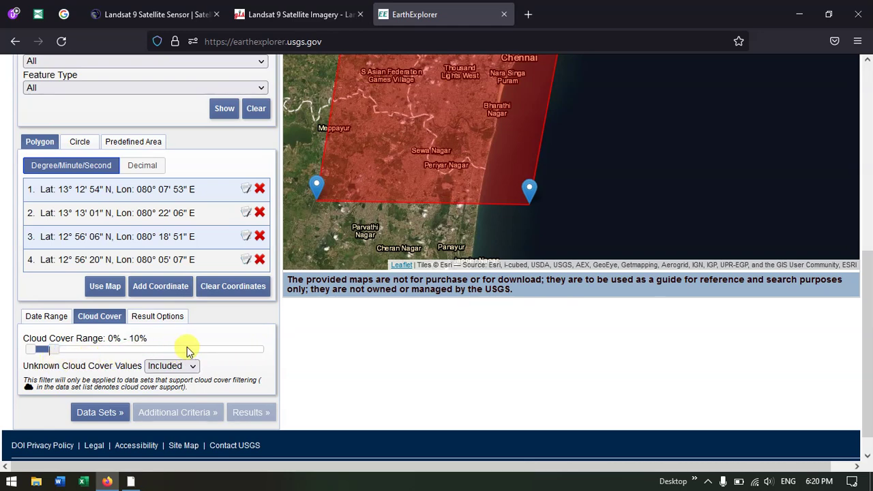
{"action": "scroll", "coordinate": [205, 336], "scroll_direction": "down", "scroll_amount": 1}
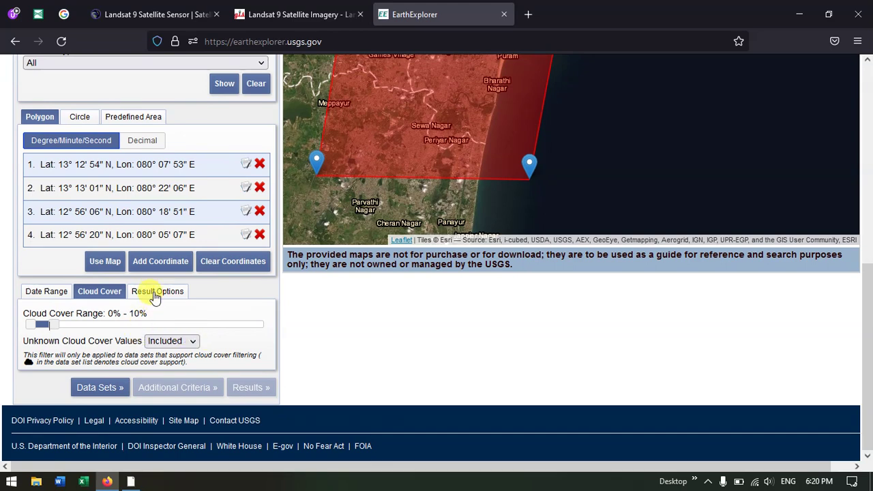
{"action": "left_click", "coordinate": [147, 293]}
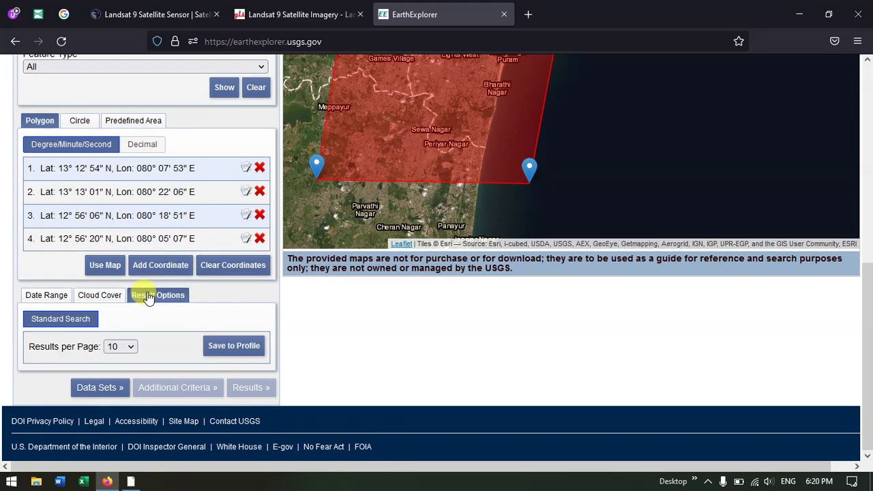
{"action": "left_click", "coordinate": [122, 348]}
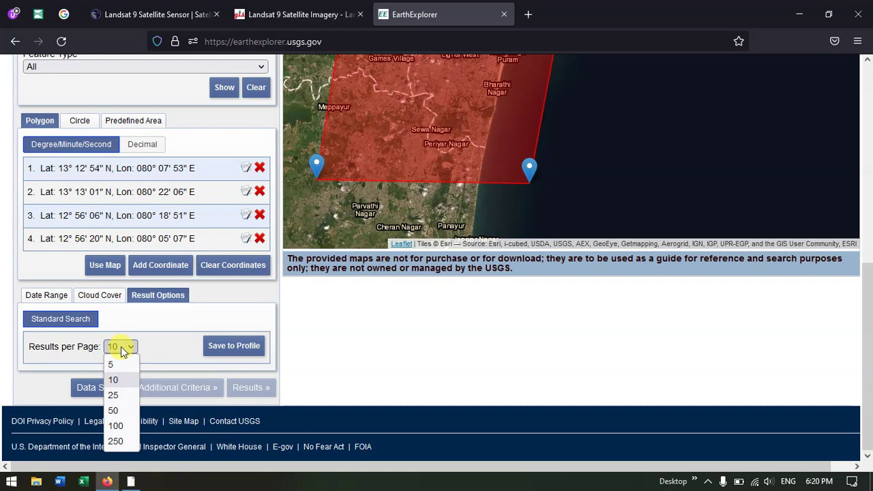
{"action": "left_click", "coordinate": [126, 382]}
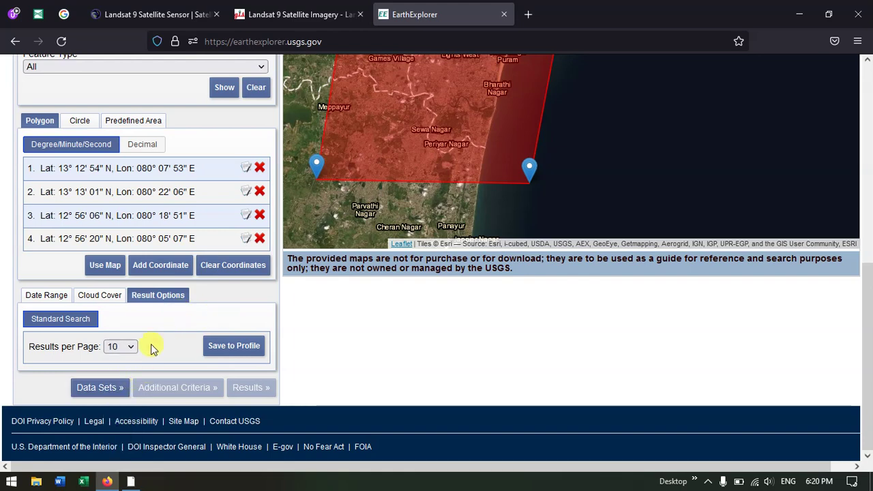
- Select the Landsat 8-9 OLI/TIRS C2 L2 data set within Landsat Collection 2 Level-2
{"action": "left_click", "coordinate": [114, 389]}
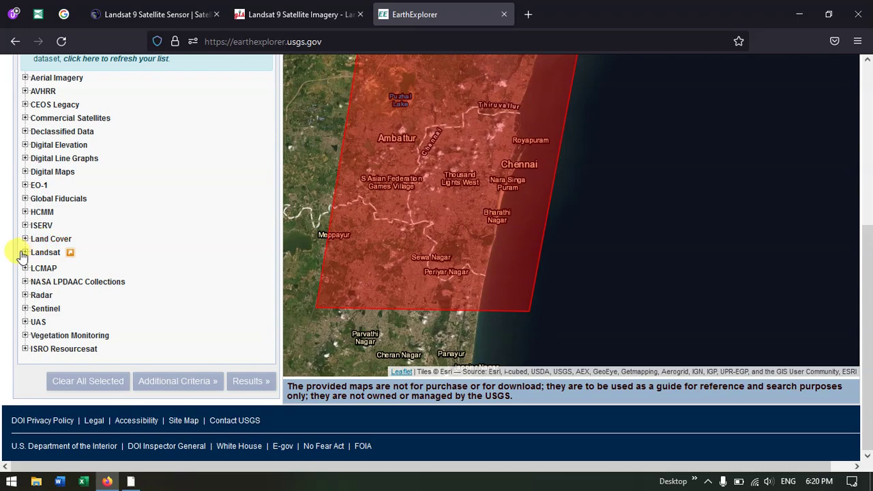
{"action": "scroll", "coordinate": [48, 258], "scroll_direction": "up", "scroll_amount": 3}
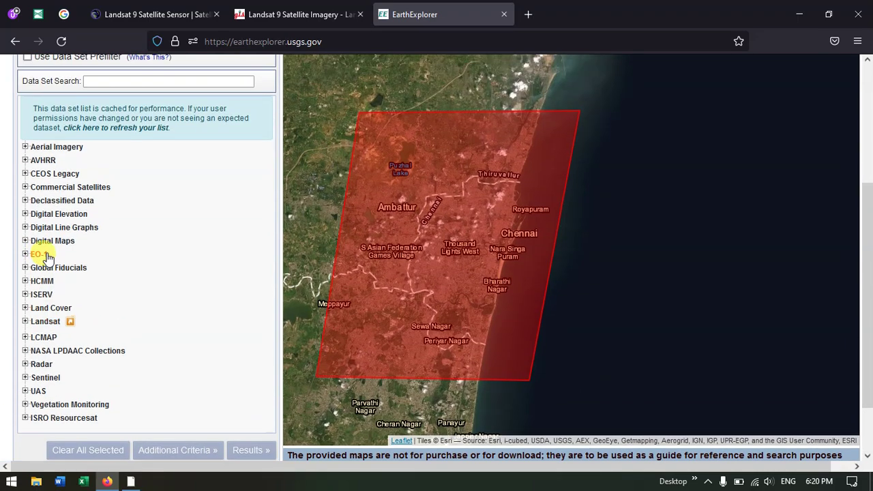
{"action": "scroll", "coordinate": [48, 258], "scroll_direction": "up", "scroll_amount": 3}
{"action": "scroll", "coordinate": [43, 248], "scroll_direction": "down", "scroll_amount": 1}
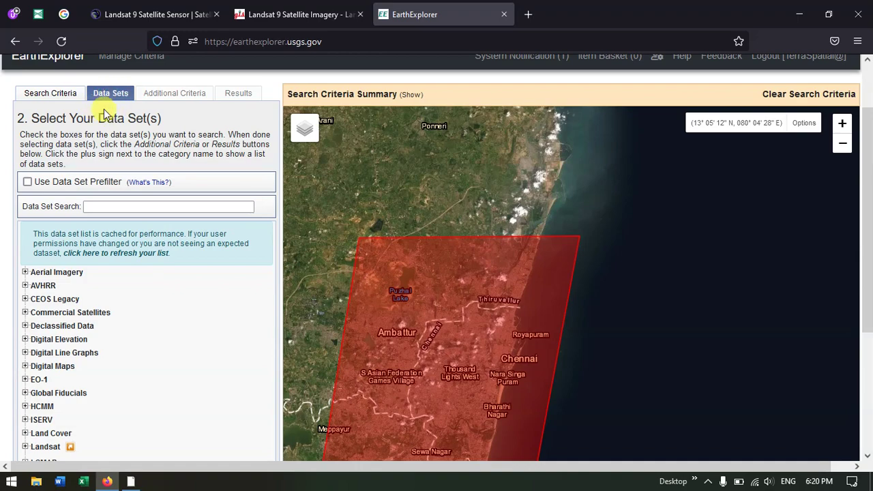
{"action": "scroll", "coordinate": [106, 116], "scroll_direction": "down", "scroll_amount": 4}
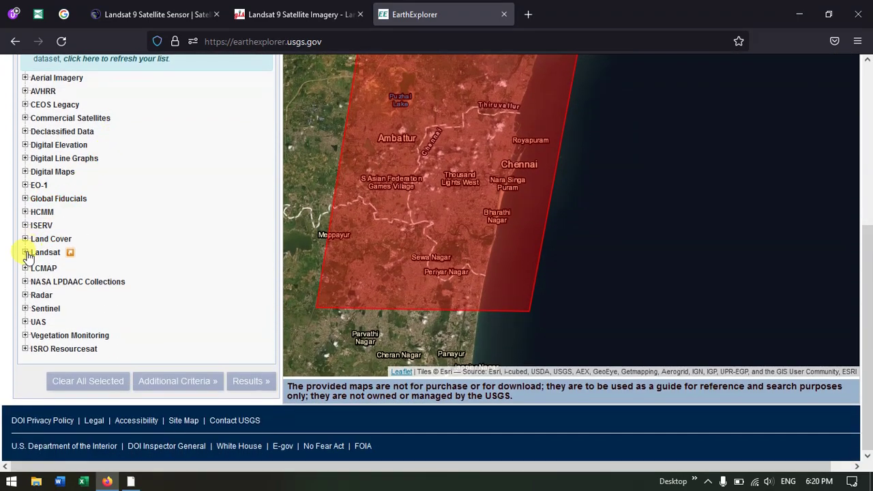
{"action": "left_click", "coordinate": [26, 253]}
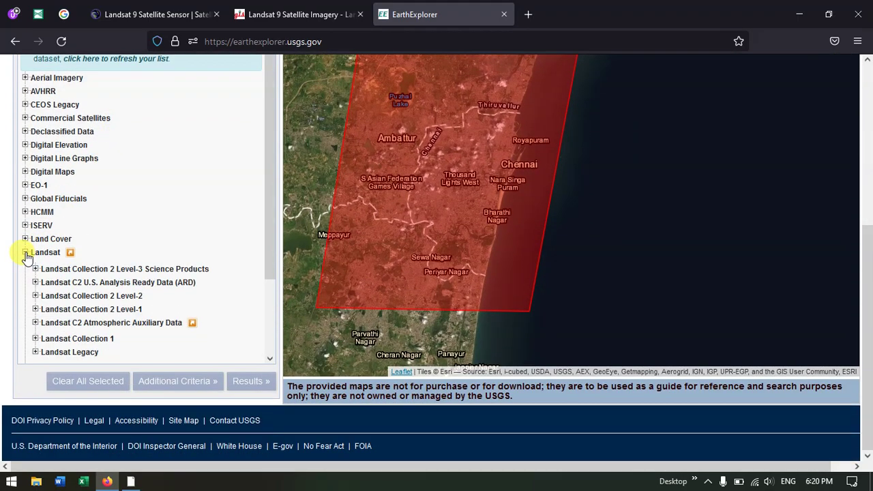
{"action": "scroll", "coordinate": [27, 257], "scroll_direction": "down", "scroll_amount": 3}
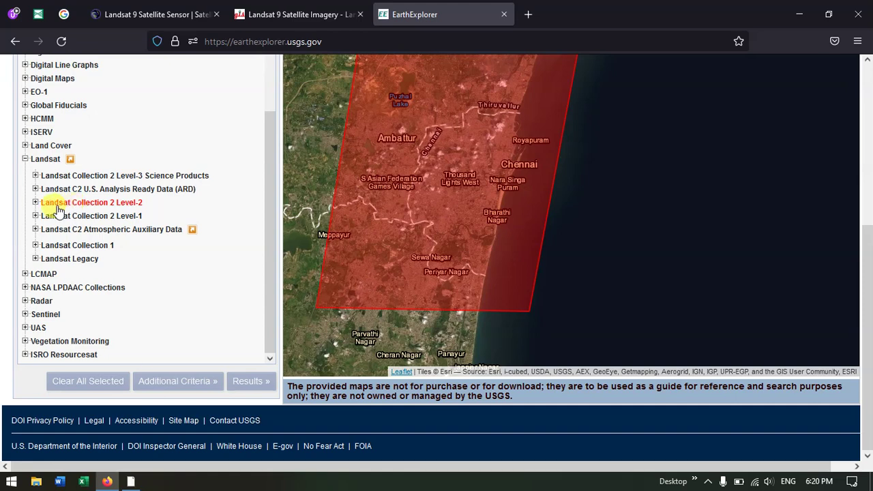
{"action": "left_click", "coordinate": [35, 203]}
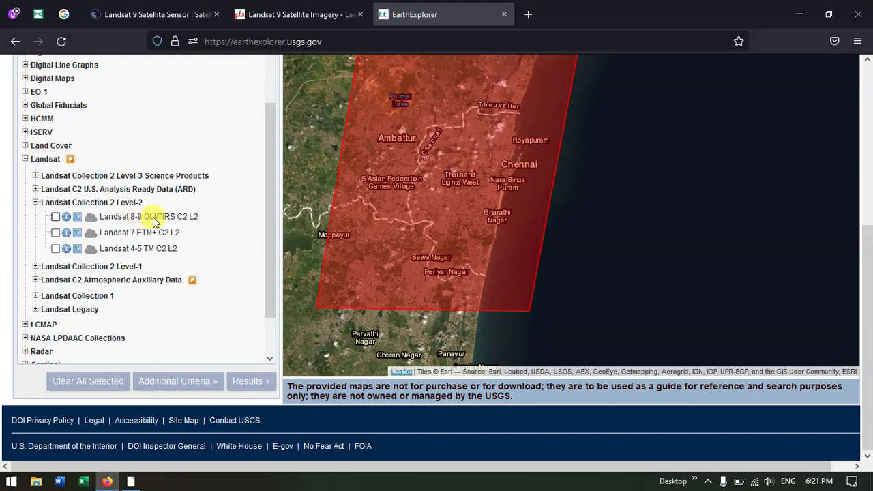
{"action": "left_click", "coordinate": [56, 217]}
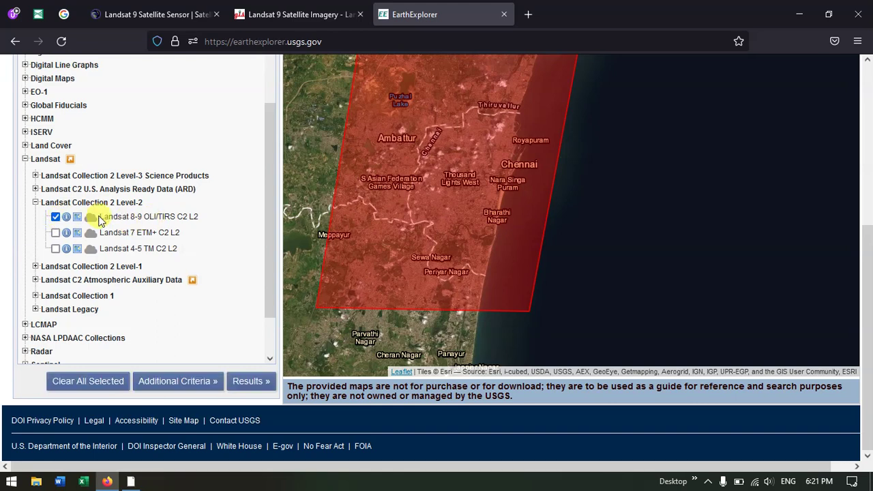
- Open the additional search criteria for the selected data set and restrict the Satellite criterion to 9
{"action": "scroll", "coordinate": [137, 218], "scroll_direction": "up", "scroll_amount": 2}
{"action": "scroll", "coordinate": [134, 219], "scroll_direction": "down", "scroll_amount": 2}
{"action": "left_click", "coordinate": [175, 382]}
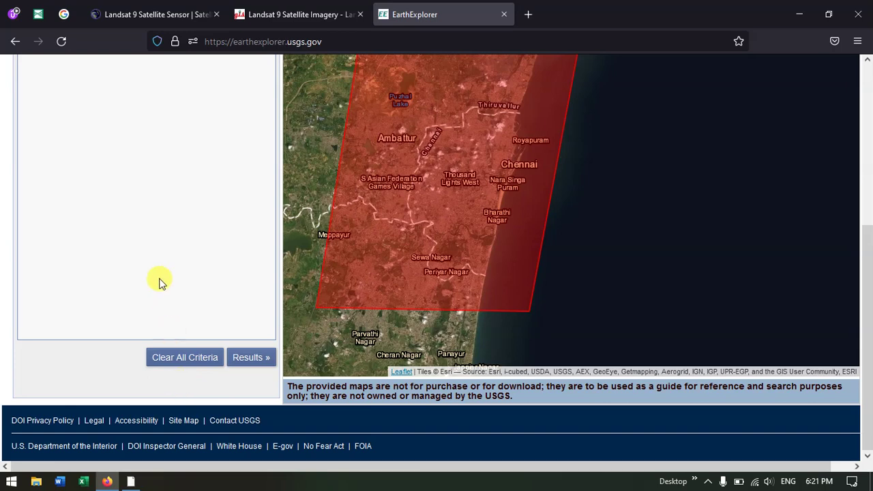
{"action": "scroll", "coordinate": [150, 246], "scroll_direction": "up", "scroll_amount": 1}
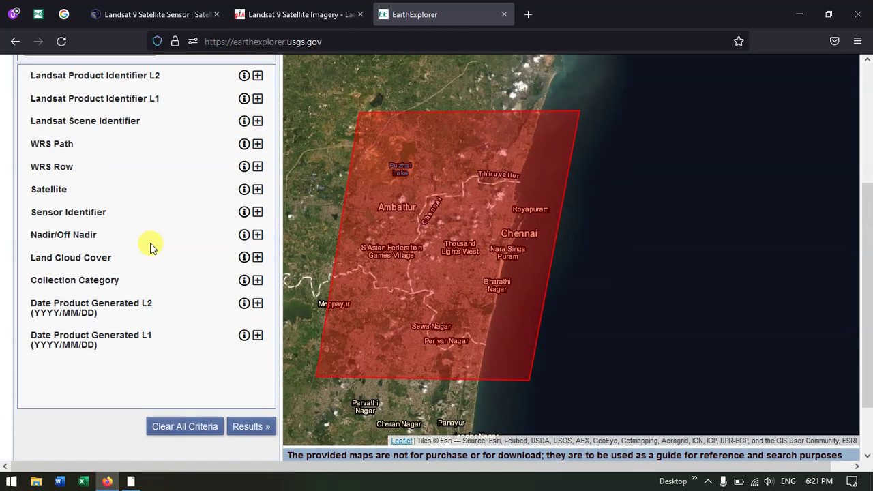
{"action": "left_click", "coordinate": [257, 190]}
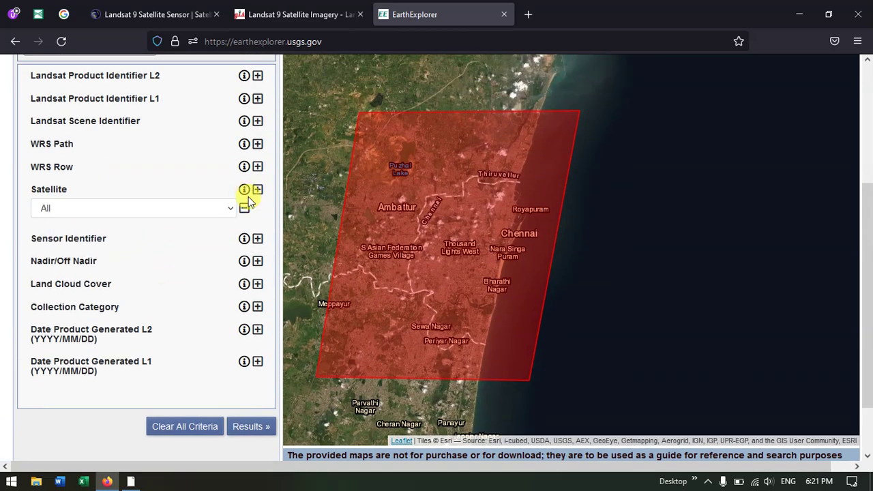
{"action": "left_click", "coordinate": [81, 212]}
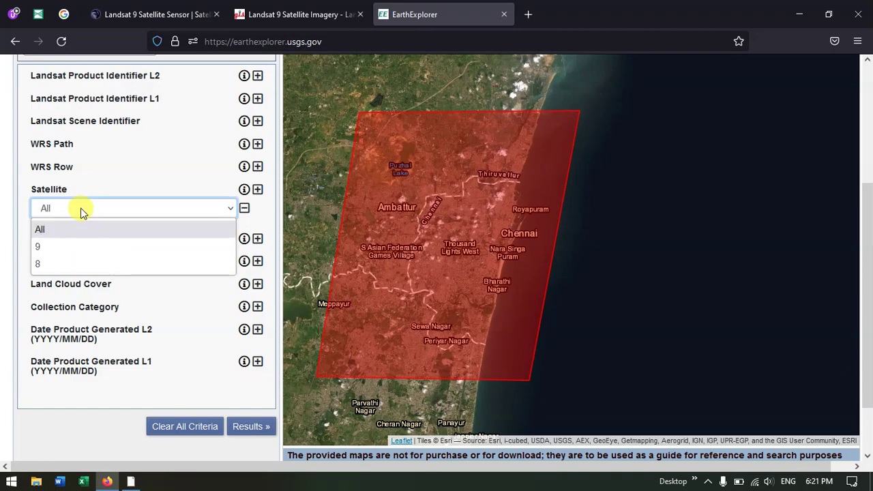
{"action": "left_click", "coordinate": [57, 249]}
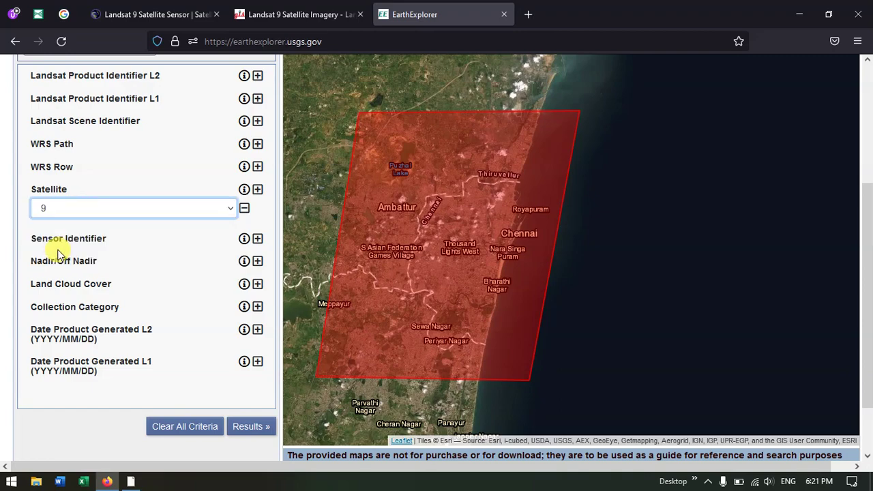
- Add a Land Cloud Cover criterion with a range from 0 to 10
{"action": "scroll", "coordinate": [98, 189], "scroll_direction": "up", "scroll_amount": 2}
{"action": "scroll", "coordinate": [98, 189], "scroll_direction": "down", "scroll_amount": 4}
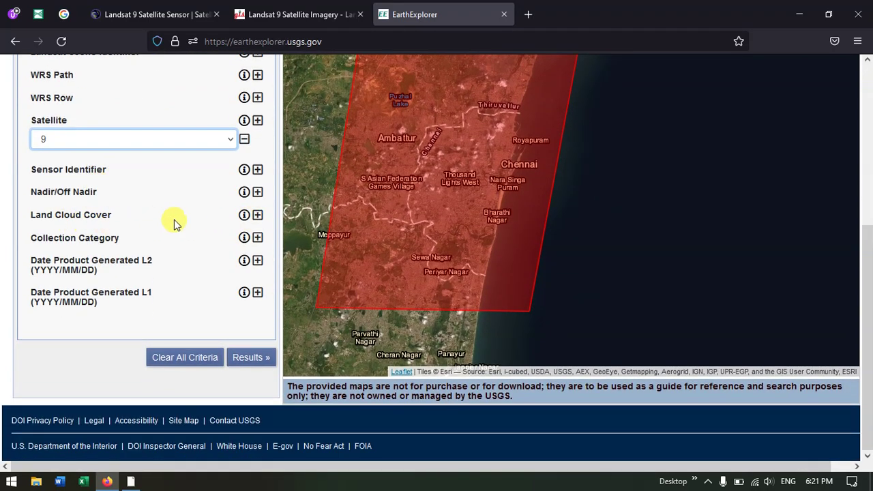
{"action": "left_click", "coordinate": [257, 215]}
{"action": "left_click", "coordinate": [83, 235]}
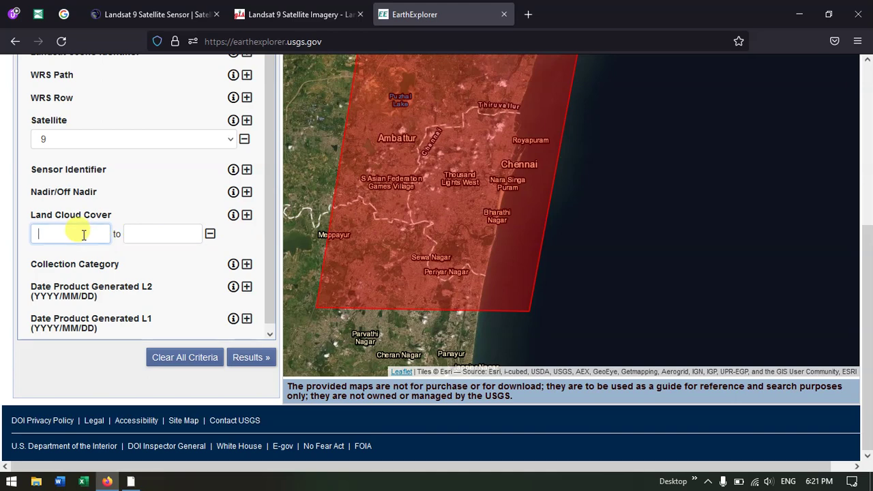
{"action": "type", "text": "0"}
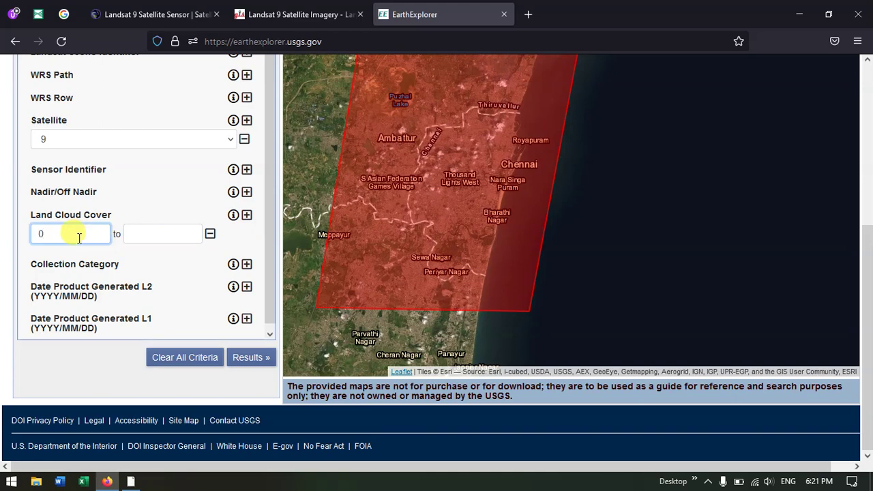
{"action": "left_click", "coordinate": [137, 234]}
{"action": "type", "text": "10"}
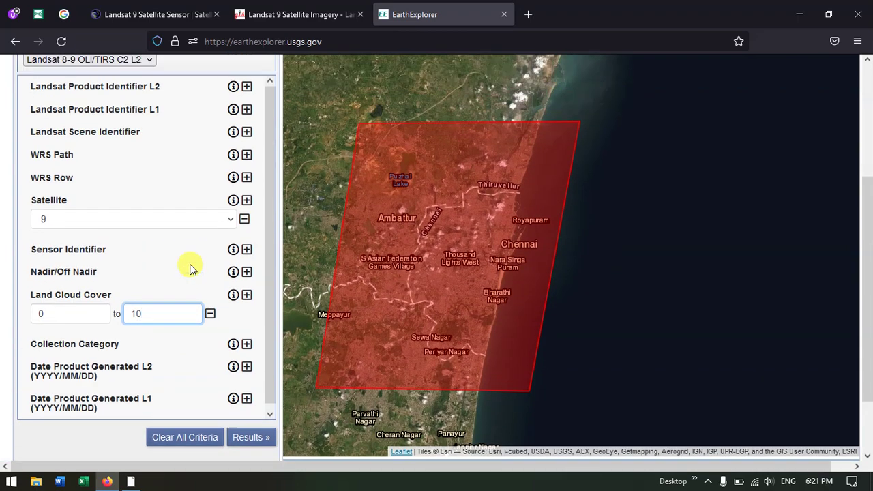
- Run the search with the chosen criteria to list the matching Landsat scenes
{"action": "scroll", "coordinate": [190, 268], "scroll_direction": "up", "scroll_amount": 2}
{"action": "scroll", "coordinate": [189, 267], "scroll_direction": "down", "scroll_amount": 2}
{"action": "scroll", "coordinate": [189, 267], "scroll_direction": "down", "scroll_amount": 1}
{"action": "left_click", "coordinate": [254, 353]}
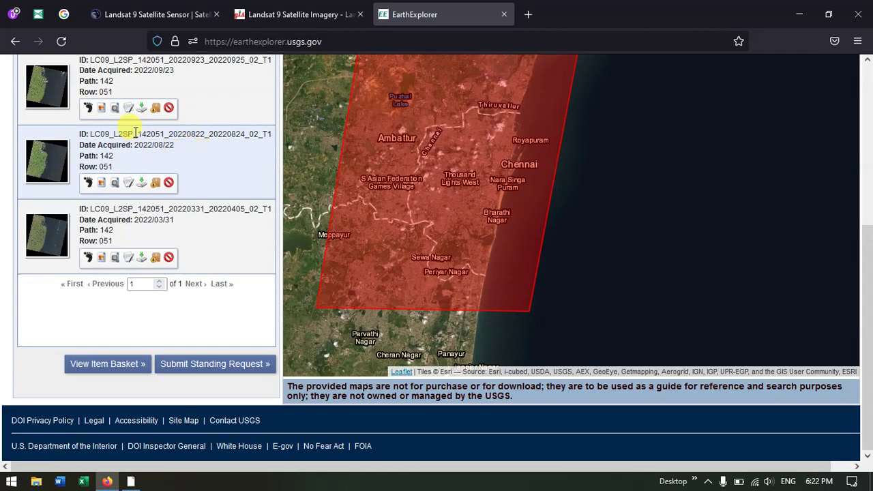
- Compare the browse overlays of the 2022/03/31, 2022/08/22 and 2022/09/23 scenes on the map, ending with the 2022/03/31 overlay
{"action": "scroll", "coordinate": [127, 130], "scroll_direction": "up", "scroll_amount": 2}
{"action": "scroll", "coordinate": [123, 209], "scroll_direction": "down", "scroll_amount": 1}
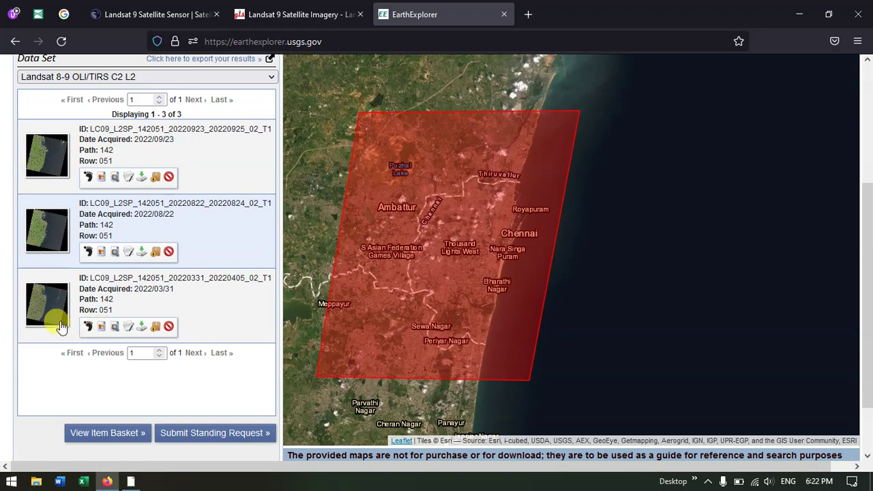
{"action": "left_click", "coordinate": [101, 330]}
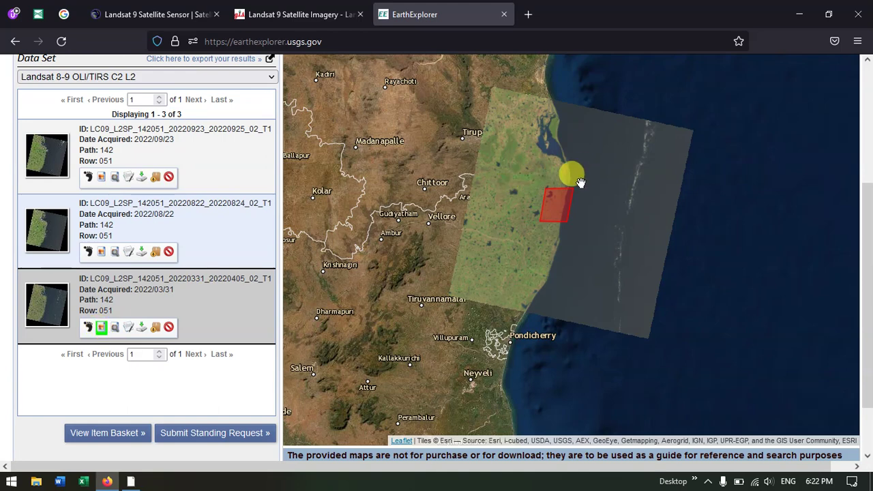
{"action": "left_click", "coordinate": [100, 329]}
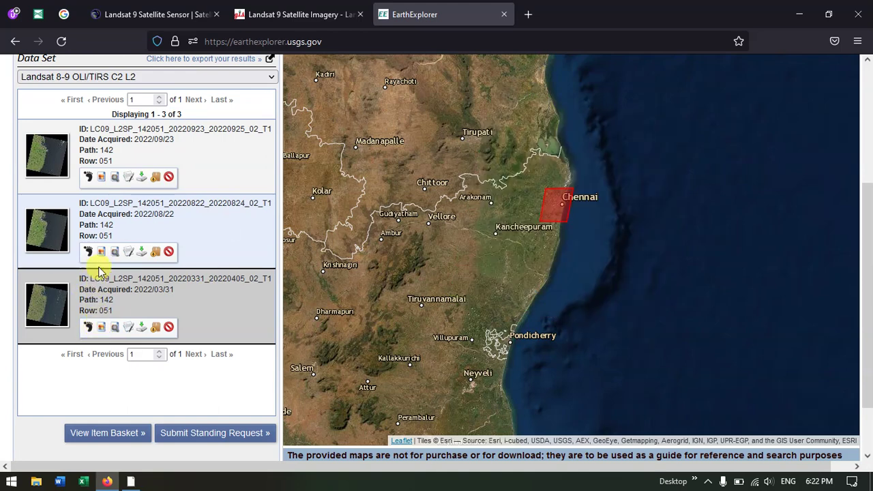
{"action": "left_click", "coordinate": [99, 254]}
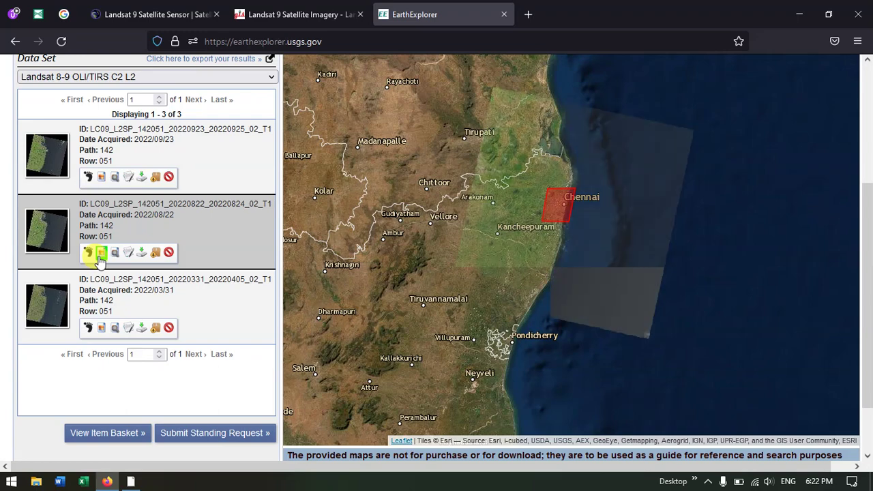
{"action": "left_click", "coordinate": [100, 256]}
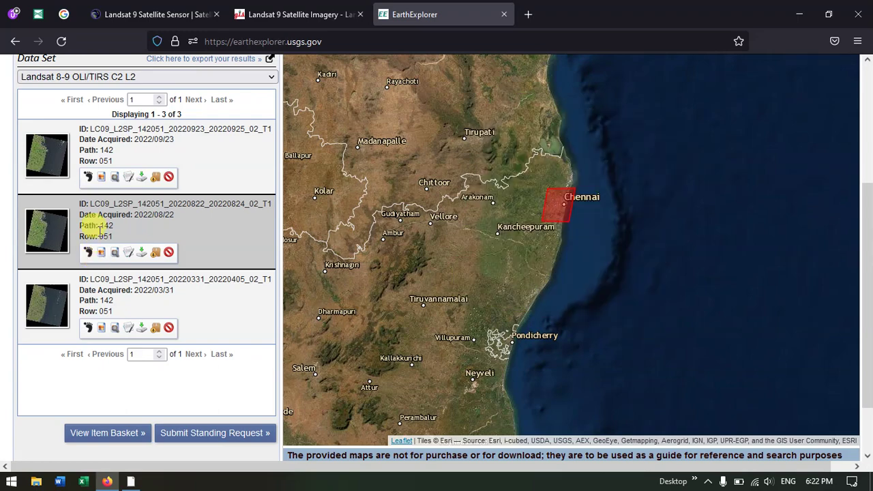
{"action": "left_click", "coordinate": [101, 178]}
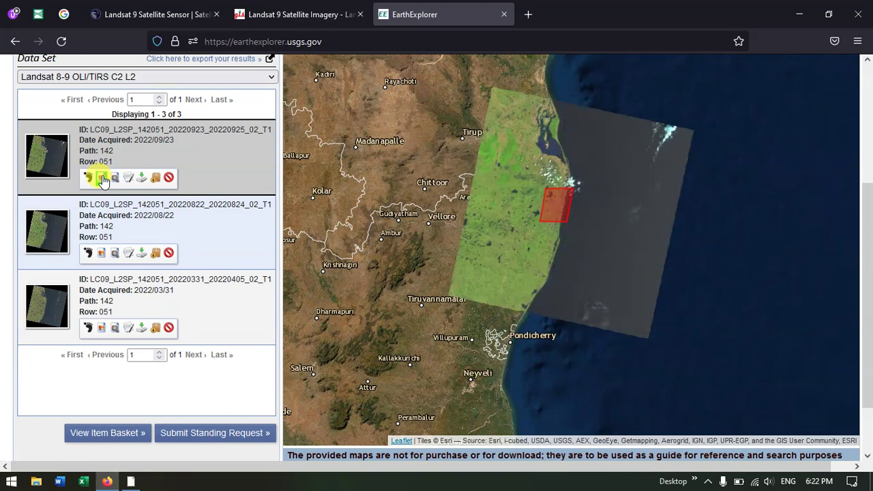
{"action": "left_click", "coordinate": [102, 330]}
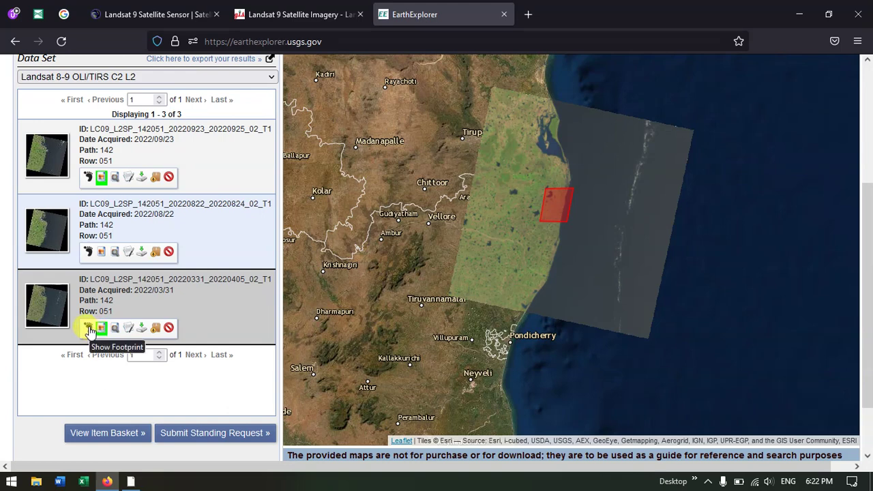
- Toggle the footprint of the 2022/03/31 scene on the map several times, leaving it hidden
{"action": "left_click", "coordinate": [89, 330]}
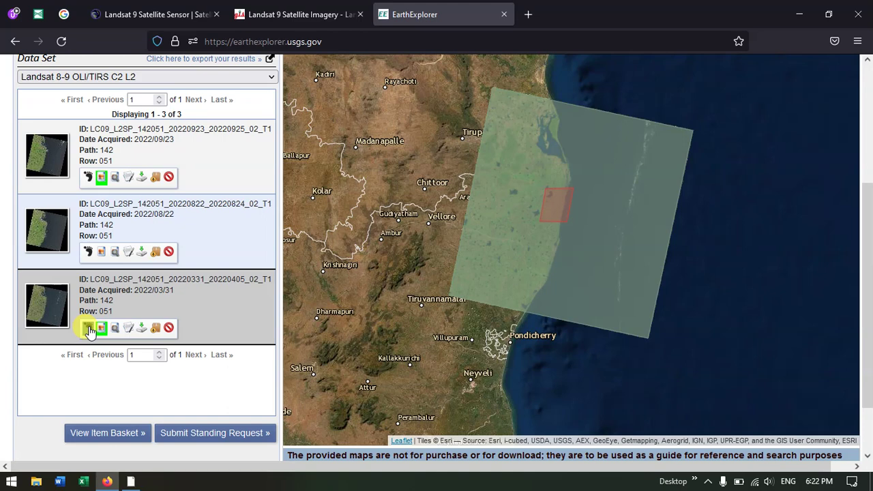
{"action": "left_click", "coordinate": [88, 329]}
{"action": "left_click", "coordinate": [89, 329]}
{"action": "left_click", "coordinate": [89, 329]}
{"action": "left_click", "coordinate": [89, 330]}
{"action": "left_click", "coordinate": [89, 329]}
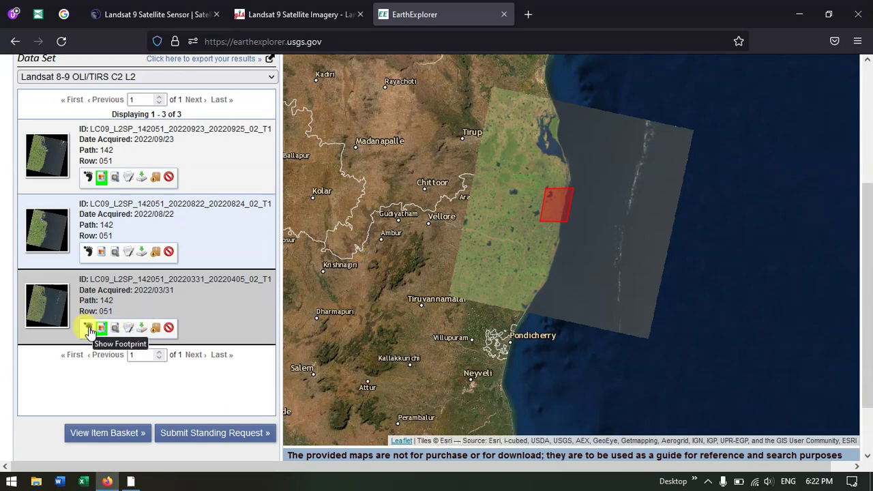
- Open the full metadata display of the 2022/03/31 scene and inspect its Level-1 Reflective Browse image at full size
{"action": "left_click", "coordinate": [130, 328]}
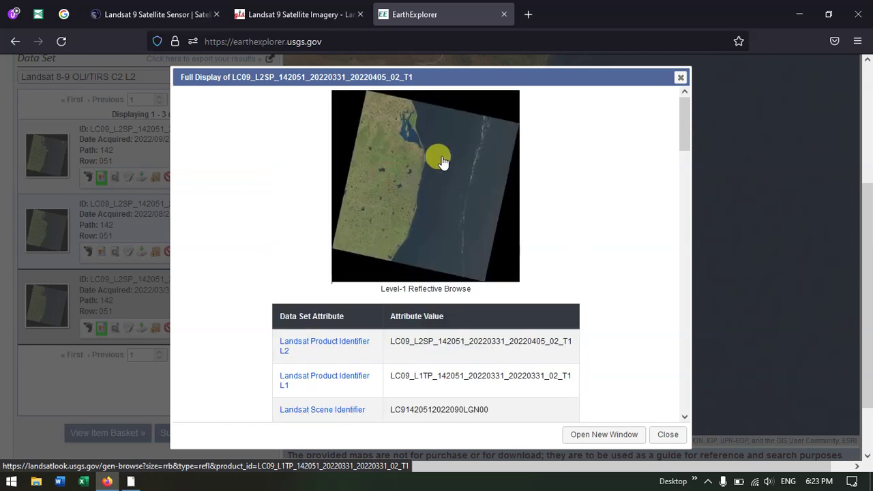
{"action": "left_click", "coordinate": [424, 177]}
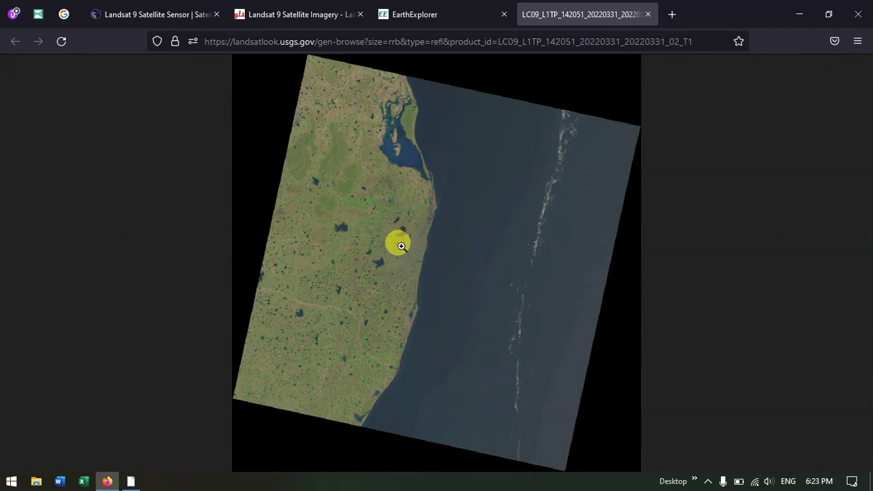
{"action": "left_click", "coordinate": [402, 249]}
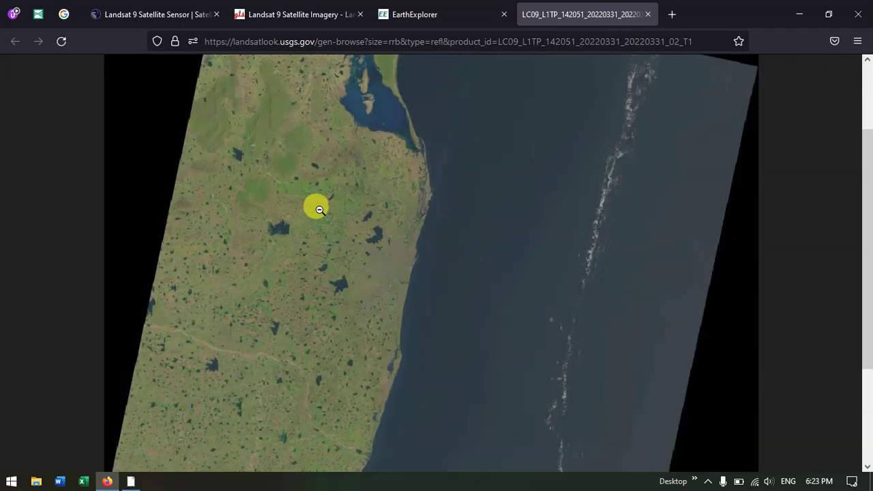
{"action": "left_click", "coordinate": [648, 14]}
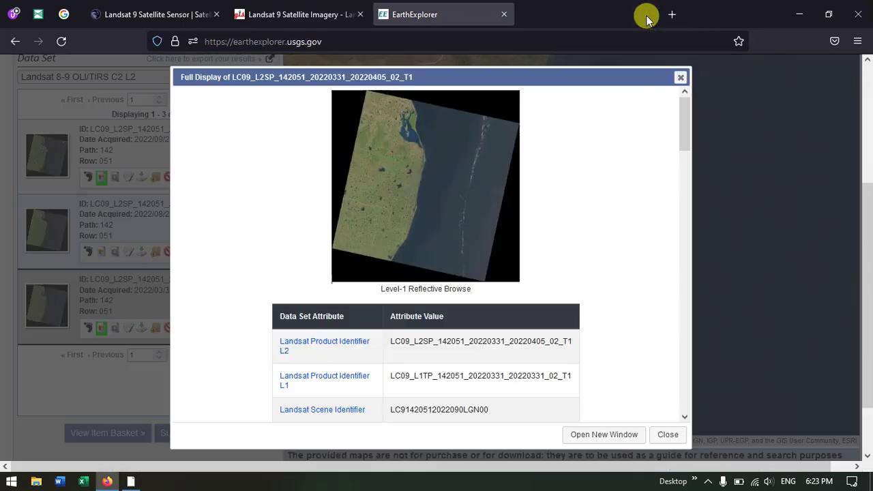
{"action": "left_click", "coordinate": [418, 162]}
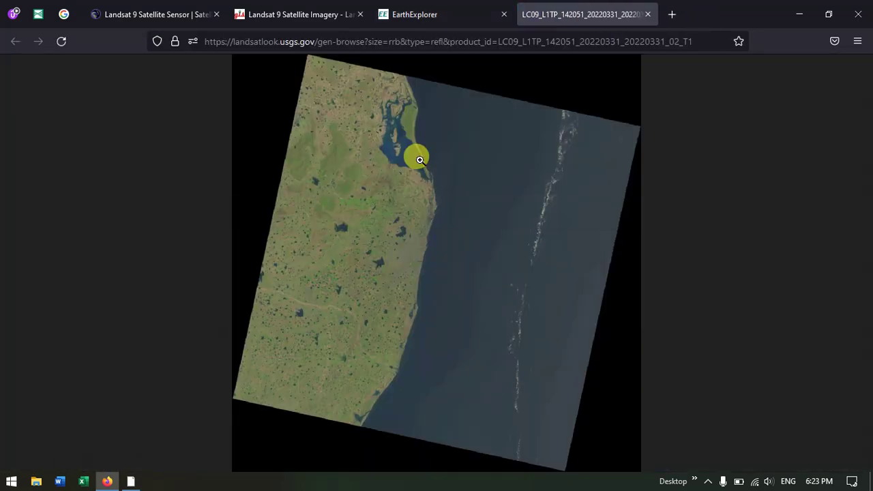
{"action": "left_click", "coordinate": [391, 208]}
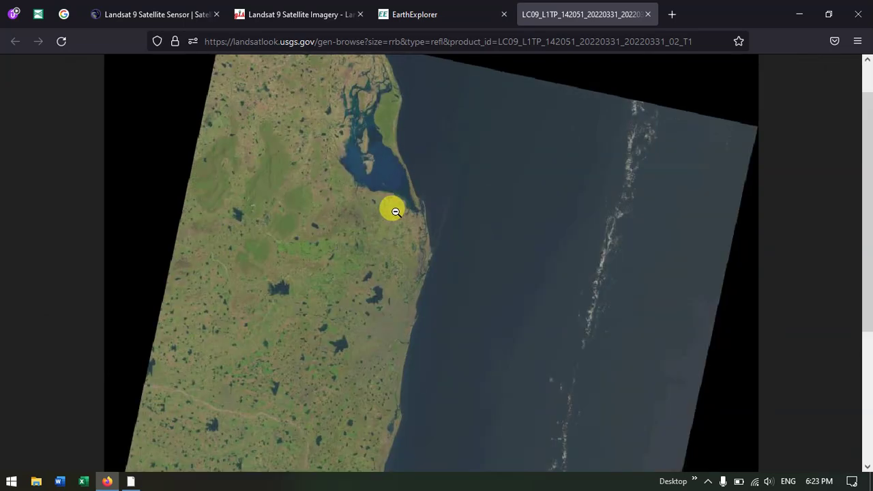
{"action": "left_click", "coordinate": [367, 236]}
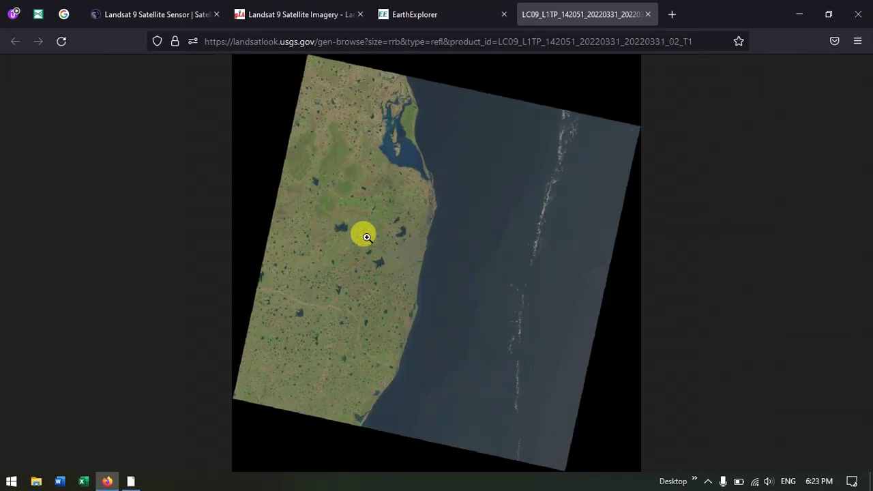
{"action": "left_click", "coordinate": [650, 15]}
- Read the 2022/03/31 scene's metadata from the product identifiers through acquisition date, collection, path and row to the start and stop times
{"action": "scroll", "coordinate": [549, 229], "scroll_direction": "down", "scroll_amount": 3}
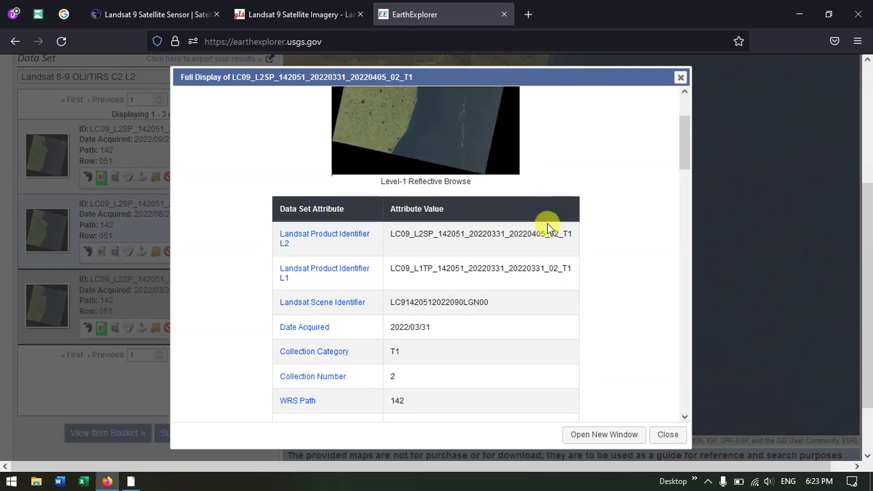
{"action": "scroll", "coordinate": [542, 225], "scroll_direction": "down", "scroll_amount": 1}
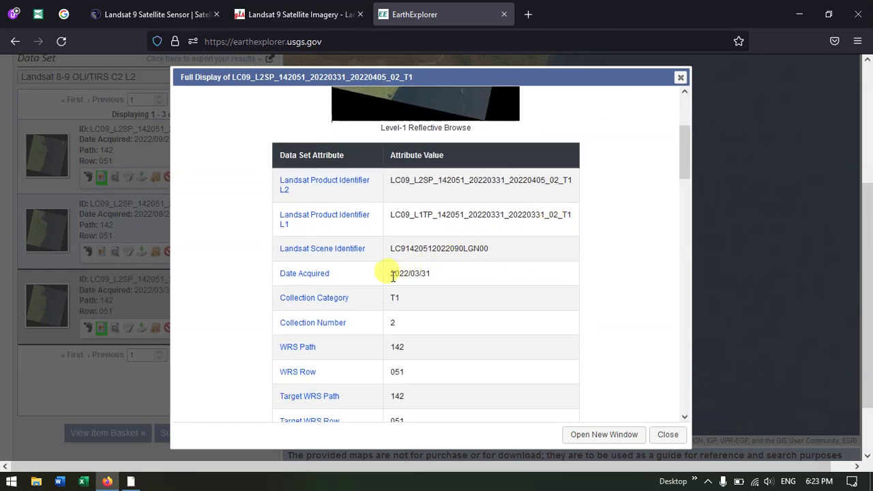
{"action": "left_click_drag", "start_coordinate": [389, 277], "coordinate": [431, 274]}
{"action": "scroll", "coordinate": [400, 295], "scroll_direction": "down", "scroll_amount": 1}
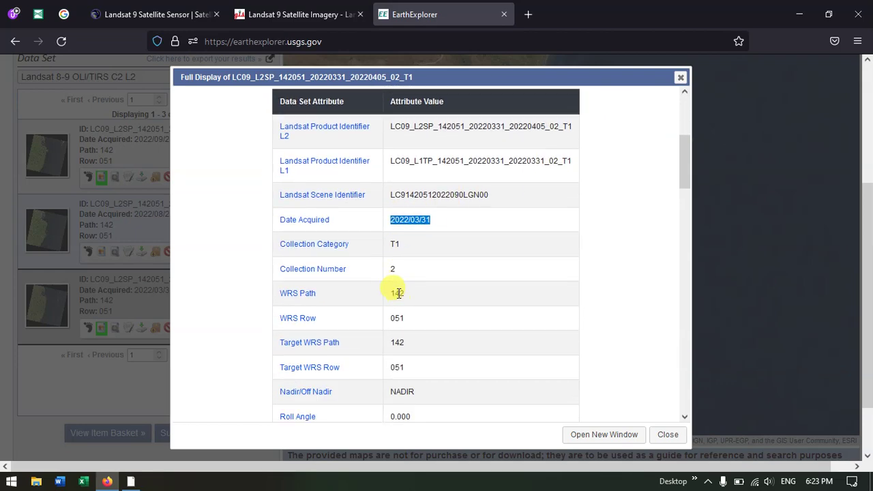
{"action": "left_click", "coordinate": [394, 244]}
{"action": "scroll", "coordinate": [400, 271], "scroll_direction": "down", "scroll_amount": 2}
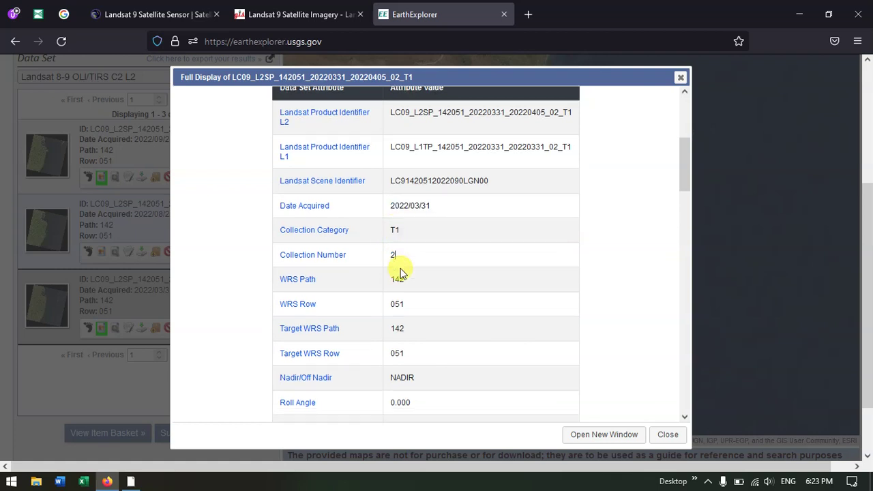
{"action": "scroll", "coordinate": [401, 229], "scroll_direction": "down", "scroll_amount": 2}
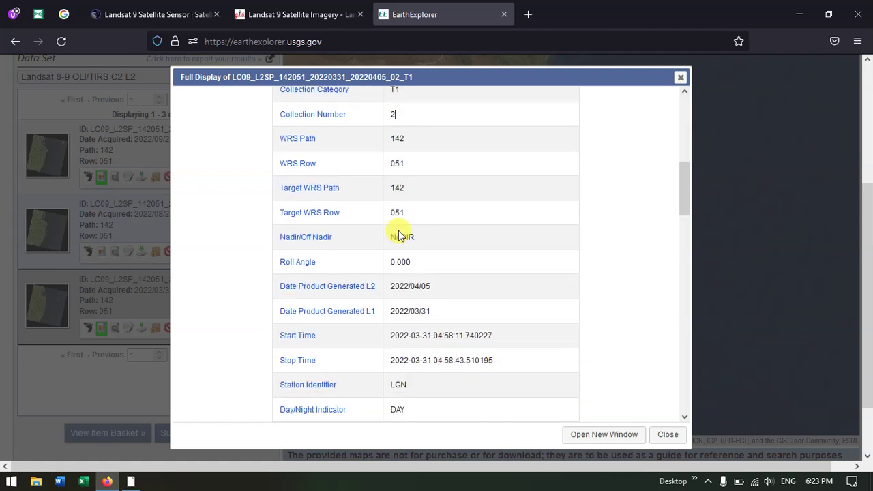
{"action": "scroll", "coordinate": [399, 232], "scroll_direction": "down", "scroll_amount": 3}
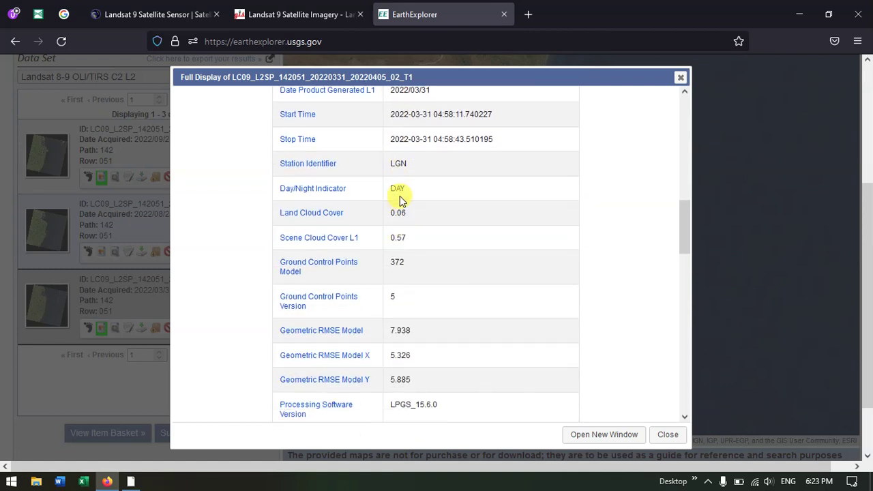
- Examine the scene's day/night indicator, cloud cover, sensor, UTM projection and corner coordinates, and close the full metadata display
{"action": "double_click", "coordinate": [393, 193]}
{"action": "scroll", "coordinate": [399, 236], "scroll_direction": "down", "scroll_amount": 2}
{"action": "scroll", "coordinate": [400, 239], "scroll_direction": "down", "scroll_amount": 3}
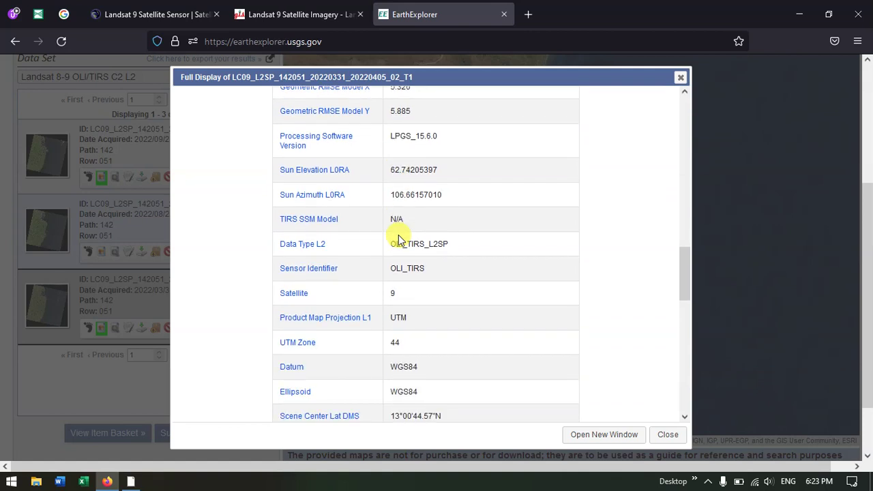
{"action": "scroll", "coordinate": [399, 239], "scroll_direction": "down", "scroll_amount": 2}
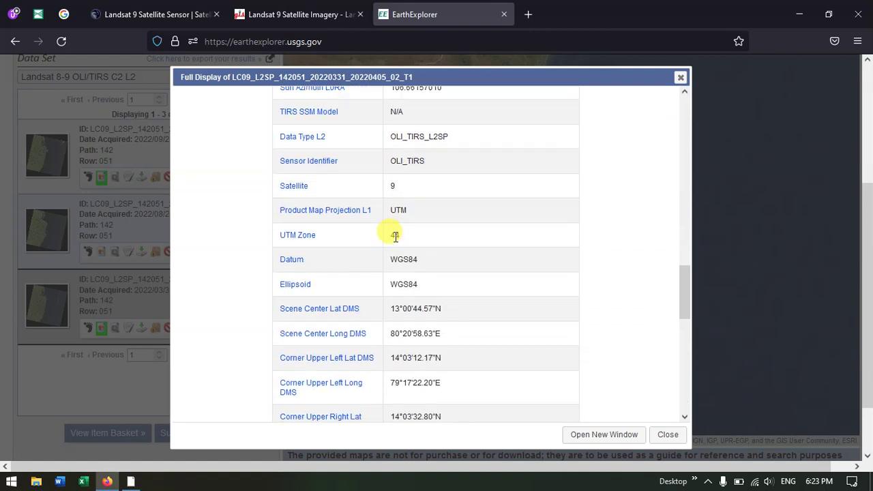
{"action": "scroll", "coordinate": [405, 248], "scroll_direction": "down", "scroll_amount": 4}
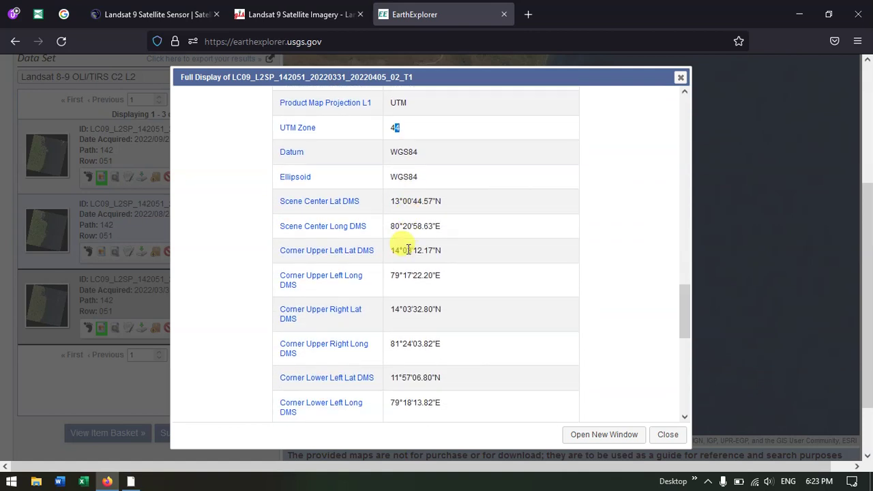
{"action": "scroll", "coordinate": [408, 251], "scroll_direction": "down", "scroll_amount": 6}
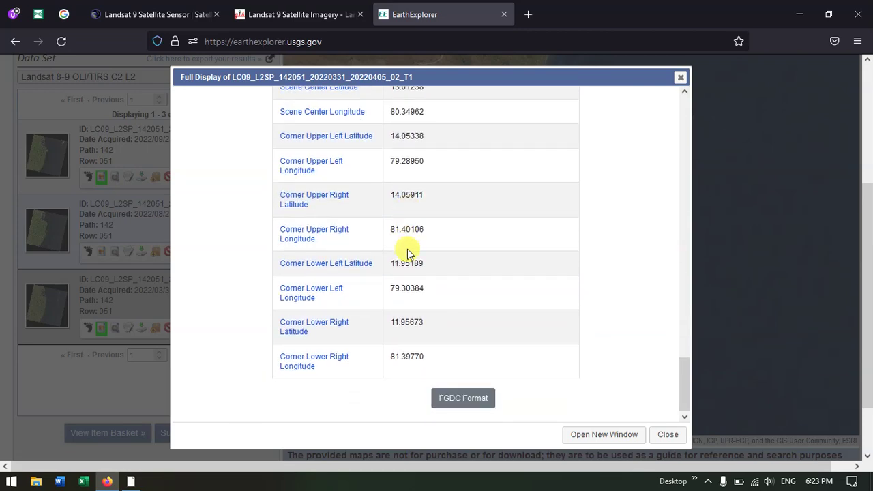
{"action": "left_click", "coordinate": [667, 434]}
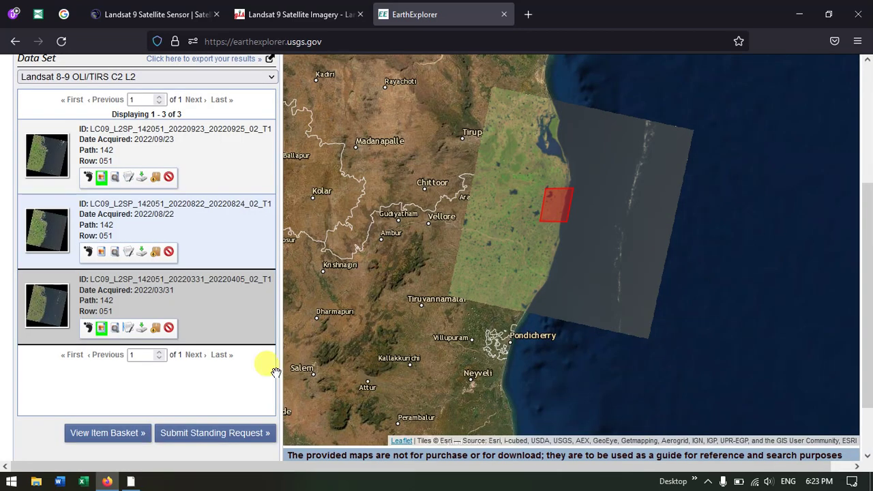
- Open the download options of the 2022/03/31 scene and show the product options of its Landsat Collection 2 Level-2 Product Bundle
{"action": "left_click", "coordinate": [142, 328]}
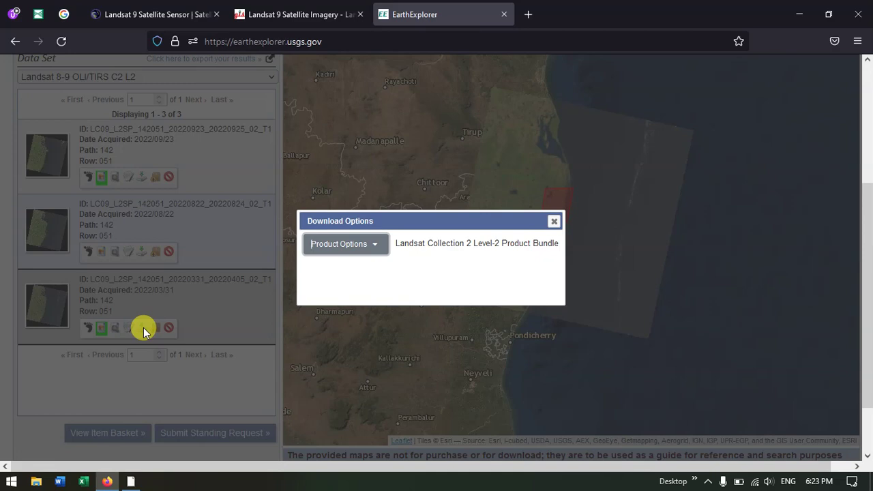
{"action": "left_click", "coordinate": [338, 247]}
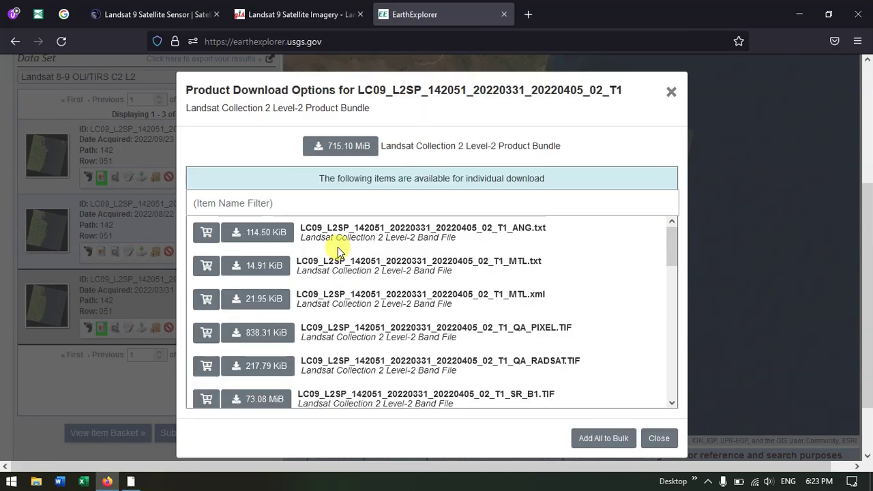
{"action": "left_click", "coordinate": [671, 91]}
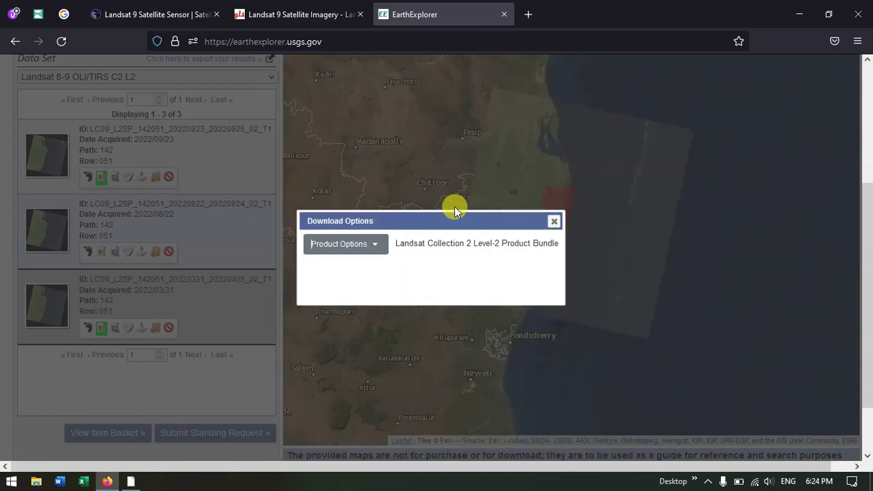
{"action": "left_click", "coordinate": [350, 247]}
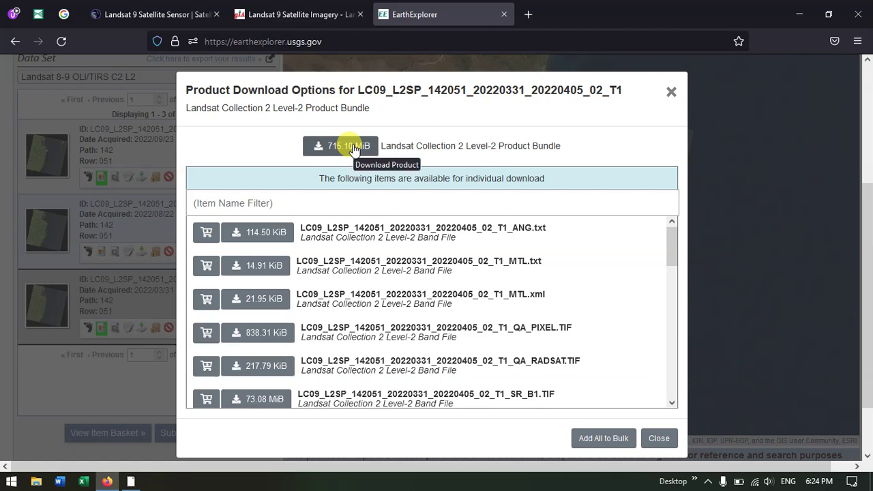
- Look through the individually downloadable band files and download the complete Landsat Collection 2 Level-2 Product Bundle
{"action": "scroll", "coordinate": [395, 284], "scroll_direction": "down", "scroll_amount": 3}
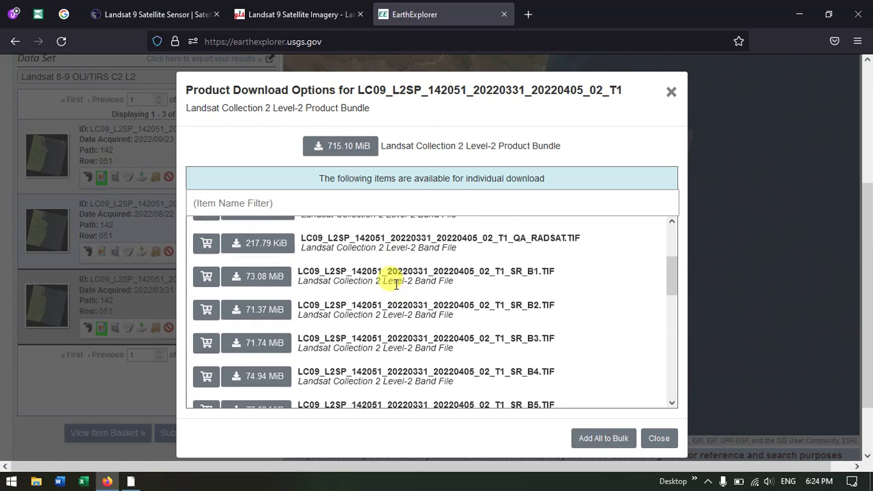
{"action": "scroll", "coordinate": [395, 284], "scroll_direction": "down", "scroll_amount": 6}
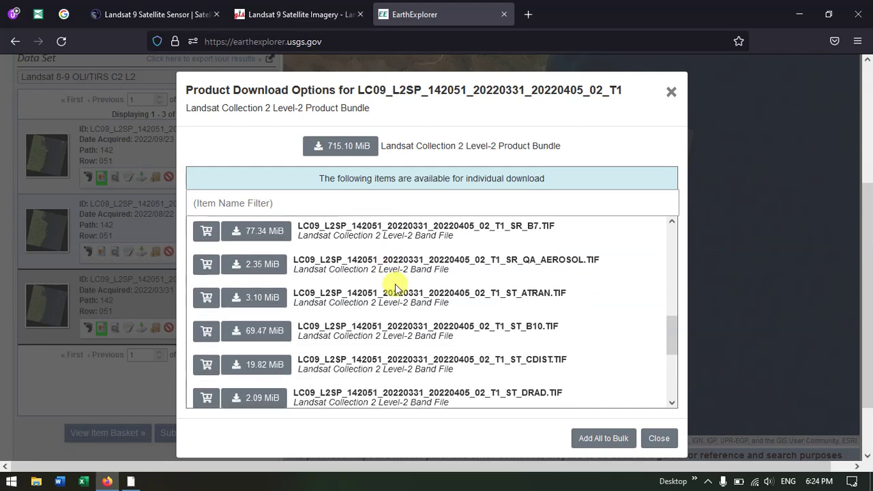
{"action": "scroll", "coordinate": [395, 286], "scroll_direction": "down", "scroll_amount": 4}
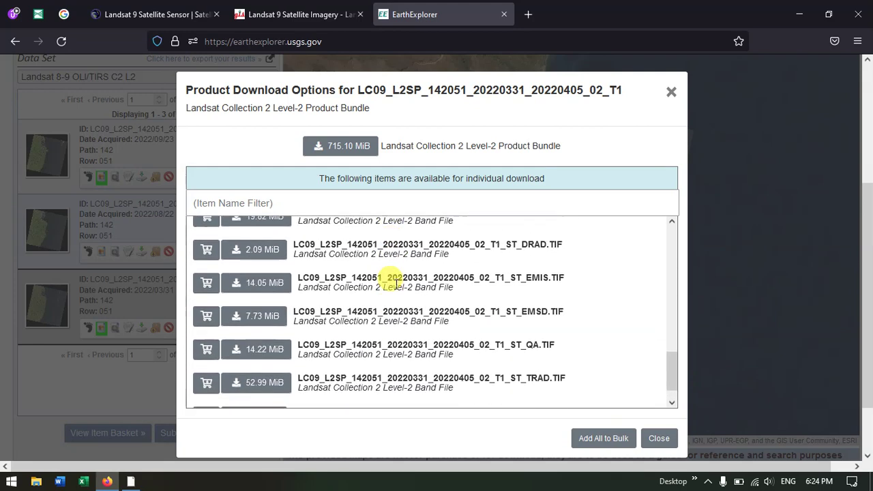
{"action": "scroll", "coordinate": [395, 284], "scroll_direction": "up", "scroll_amount": 10}
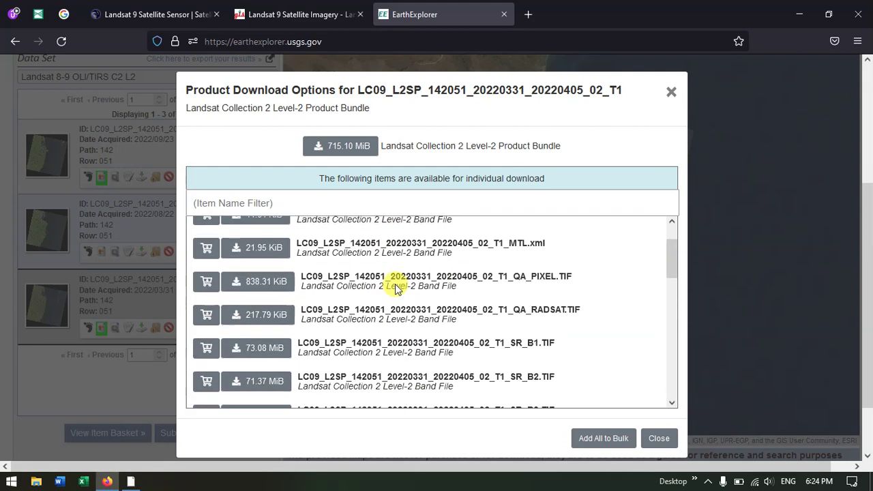
{"action": "scroll", "coordinate": [395, 284], "scroll_direction": "up", "scroll_amount": 2}
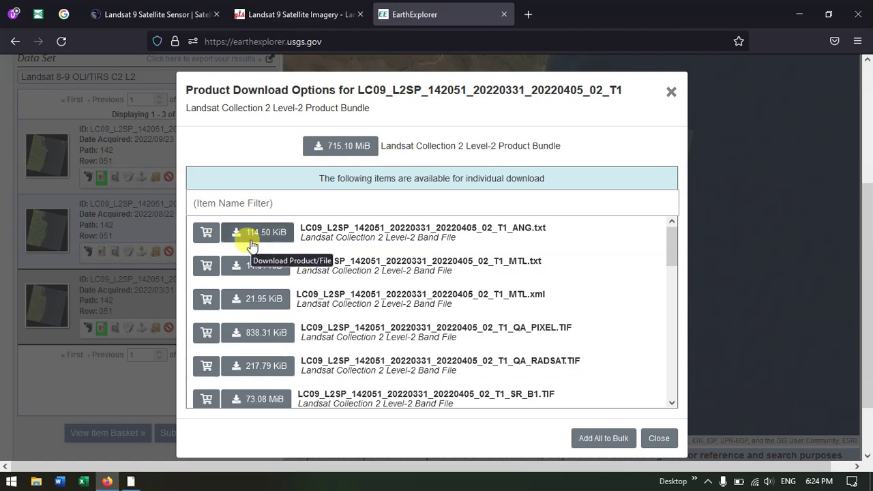
{"action": "scroll", "coordinate": [250, 269], "scroll_direction": "down", "scroll_amount": 4}
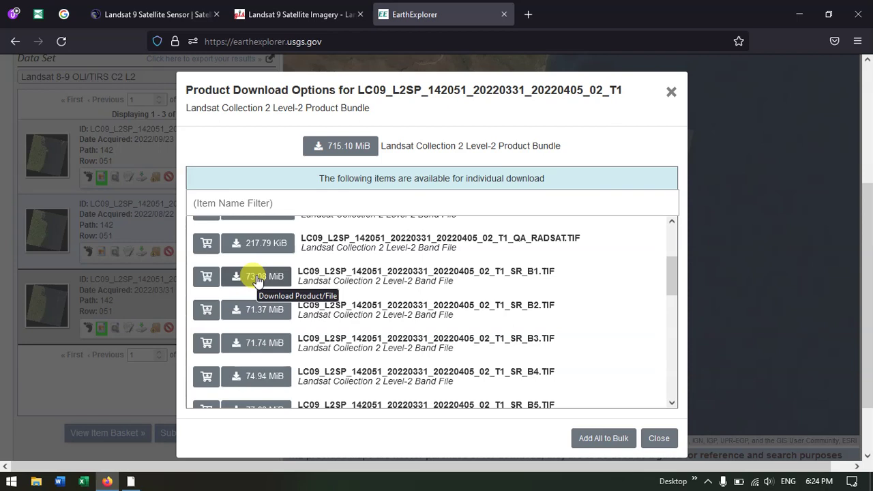
{"action": "left_click", "coordinate": [340, 148]}
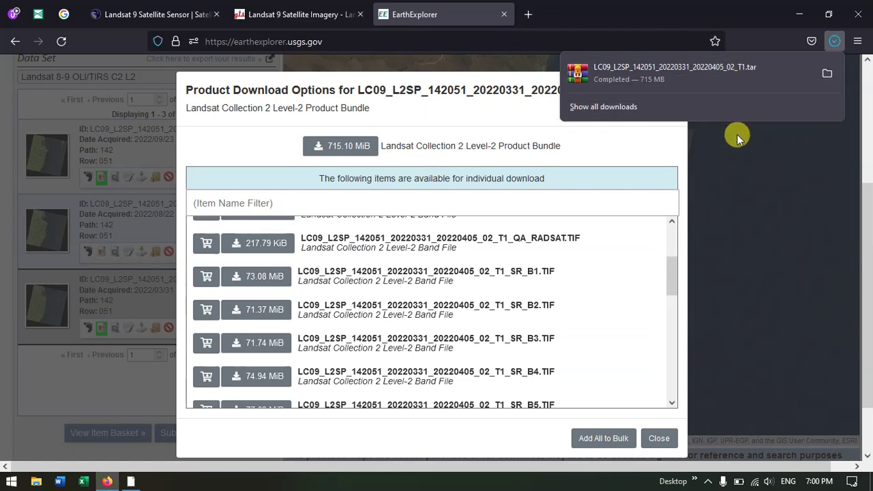
- Show the downloaded archive in its containing folder in File Explorer, maximized, and create a new folder there named Landsat9
{"action": "left_click", "coordinate": [827, 76]}
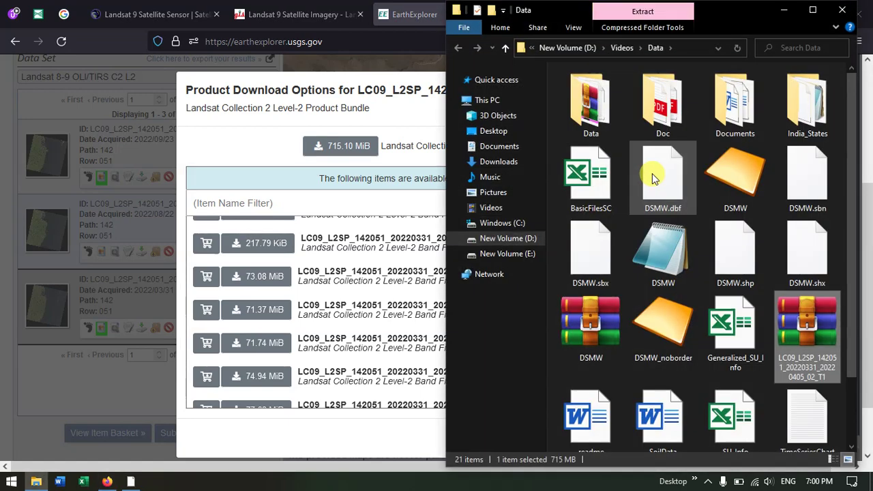
{"action": "left_click", "coordinate": [813, 10]}
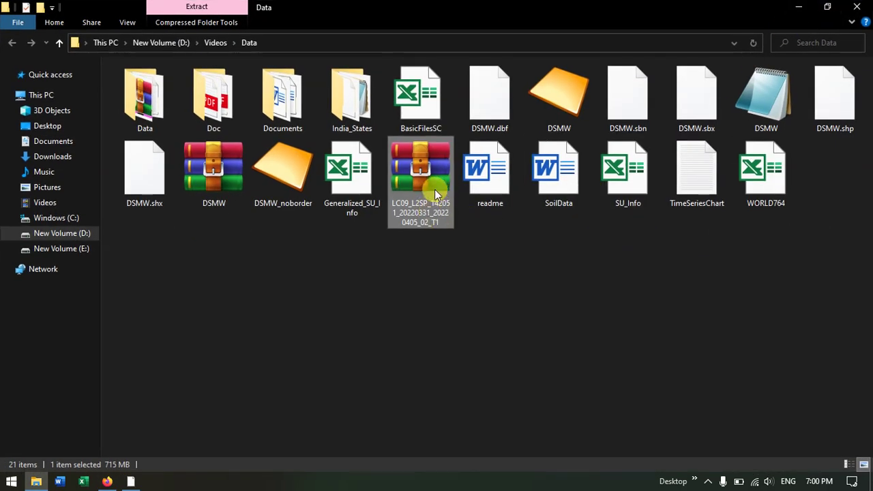
{"action": "right_click", "coordinate": [470, 292]}
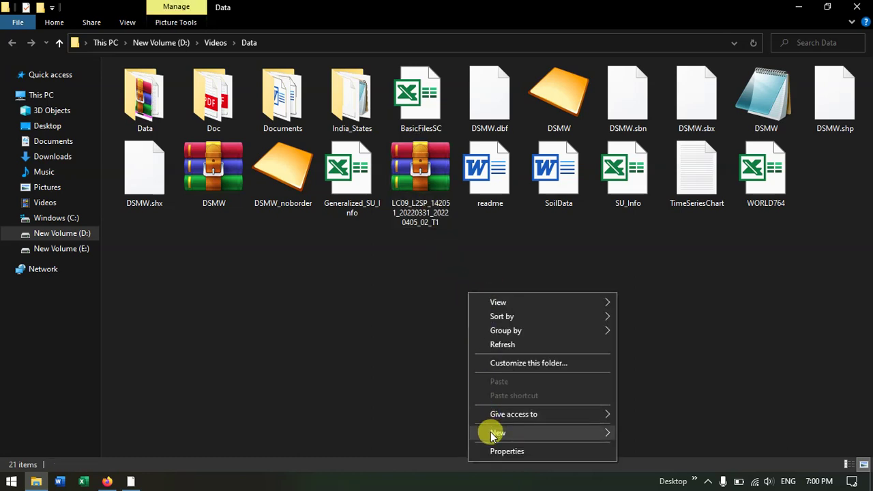
{"action": "mouse_move", "coordinate": [492, 435]}
{"action": "left_click", "coordinate": [628, 257]}
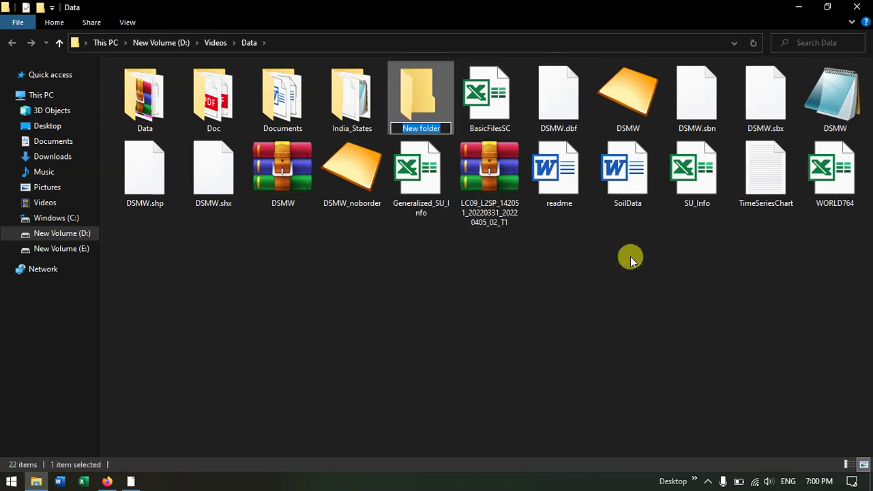
{"action": "key", "text": "BackSpace"}
{"action": "type", "text": "L"}
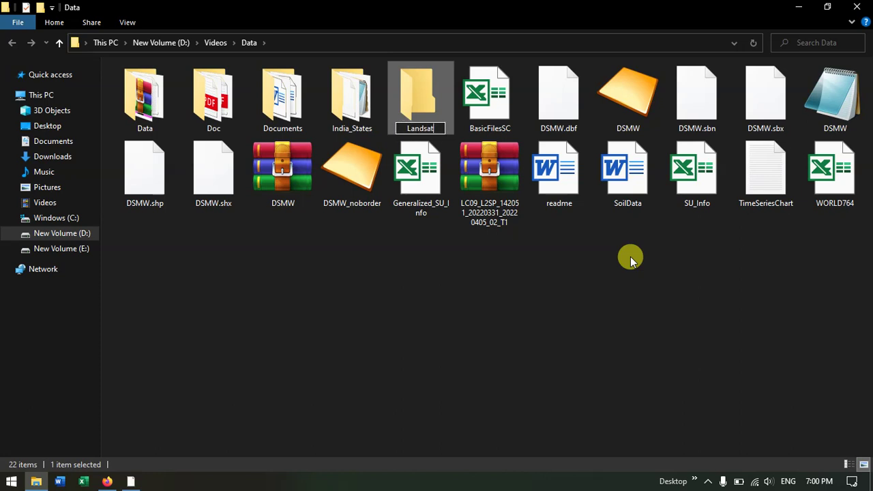
{"action": "type", "text": "andsat9"}
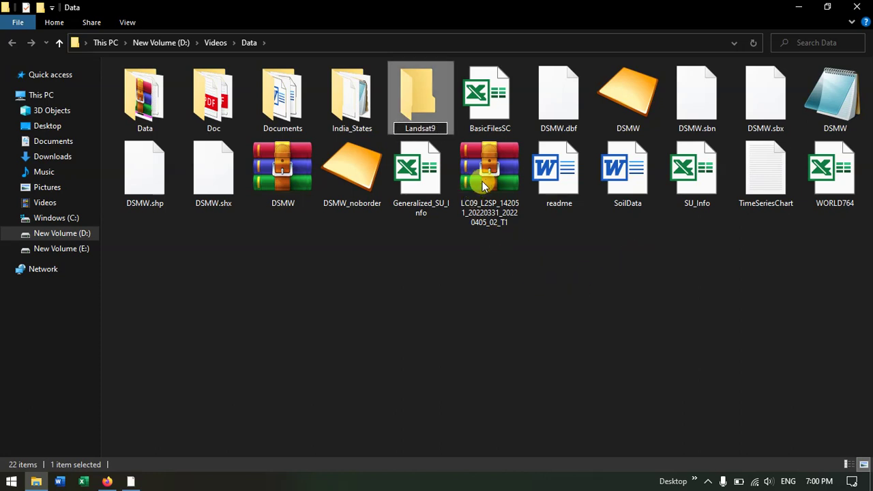
- Move the archive LC09_L2SP_142051_20220331_20220405_02_T1 into the Landsat9 folder and refresh the Data folder view
{"action": "left_click_drag", "start_coordinate": [489, 193], "coordinate": [443, 126]}
{"action": "right_click", "coordinate": [491, 260]}
{"action": "left_click", "coordinate": [526, 308]}
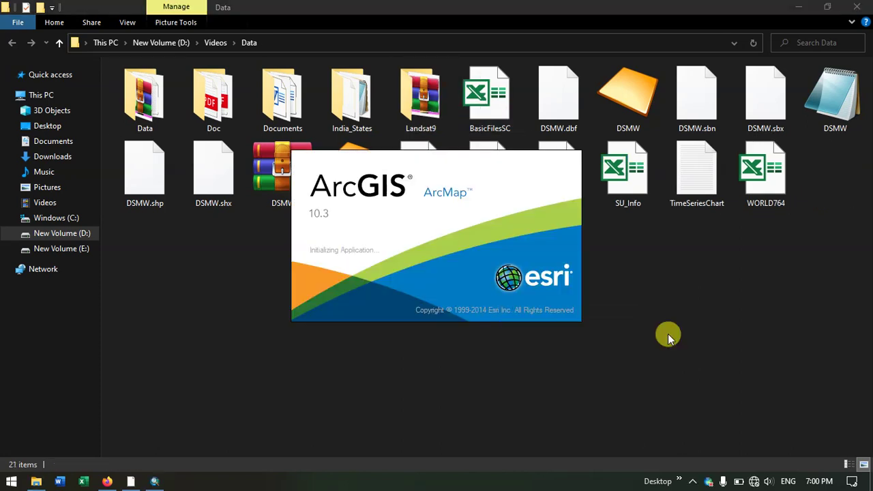
- Open the Landsat9 folder and extract the LC09_L2SP_142051_20220331_20220405_02_T1 archive directly into it
{"action": "double_click", "coordinate": [440, 119]}
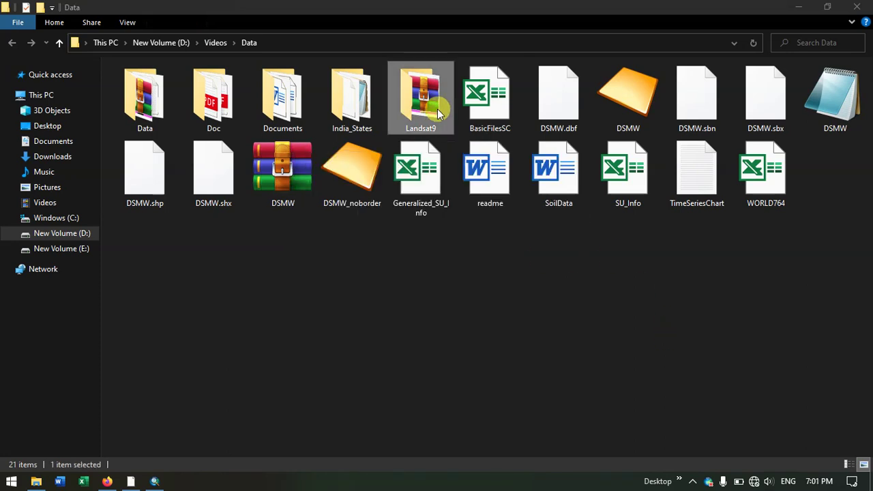
{"action": "left_click", "coordinate": [184, 83]}
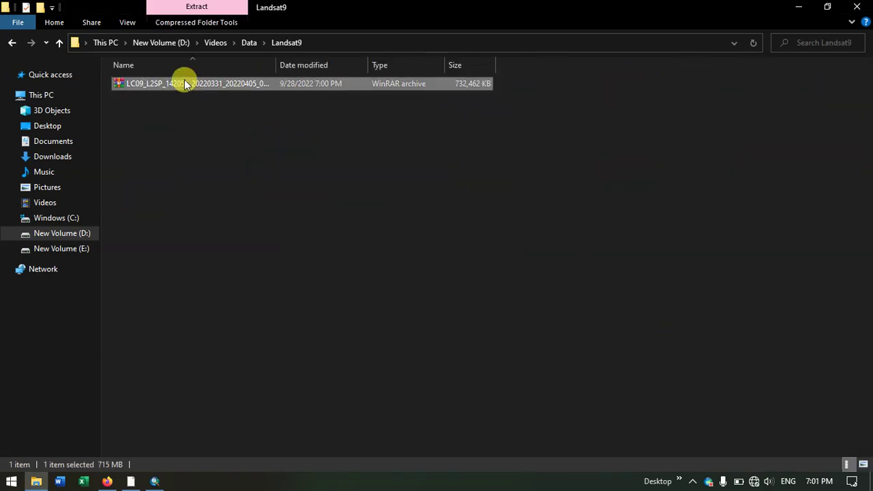
{"action": "right_click", "coordinate": [184, 83]}
{"action": "left_click", "coordinate": [220, 128]}
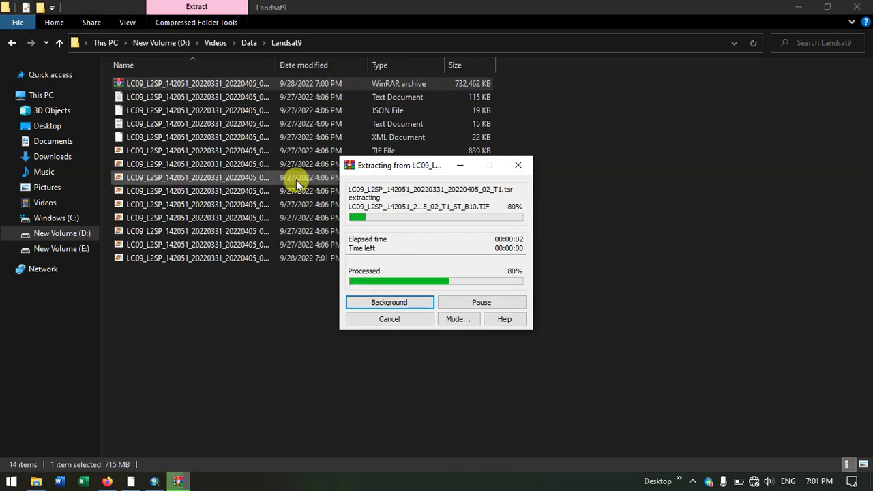
{"action": "left_click", "coordinate": [608, 165]}
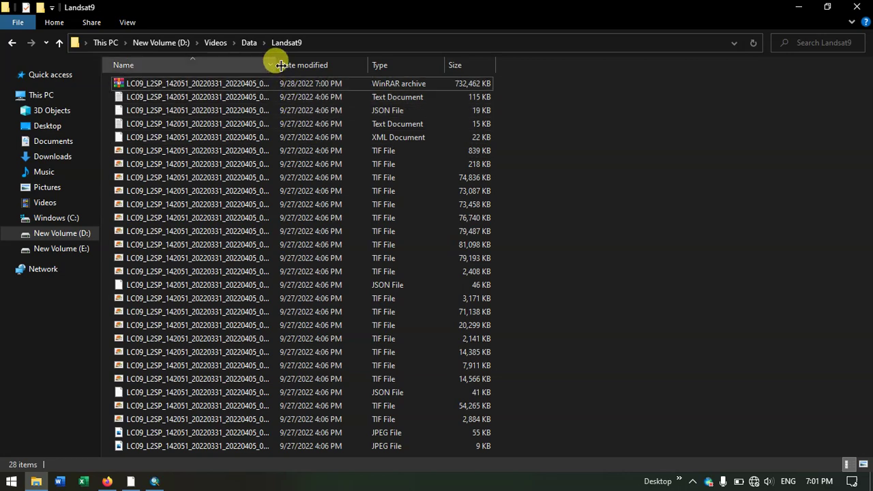
- Widen the Name column to show the full file names and go through the band files SR_B1 to SR_B7 and ST_B10
{"action": "left_click_drag", "start_coordinate": [277, 61], "coordinate": [369, 76]}
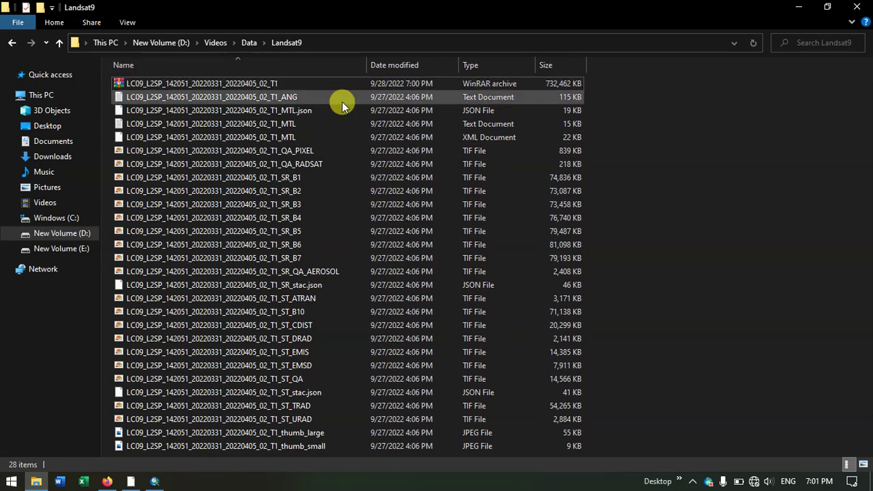
{"action": "left_click", "coordinate": [291, 179]}
{"action": "left_click", "coordinate": [290, 191]}
{"action": "left_click", "coordinate": [290, 204]}
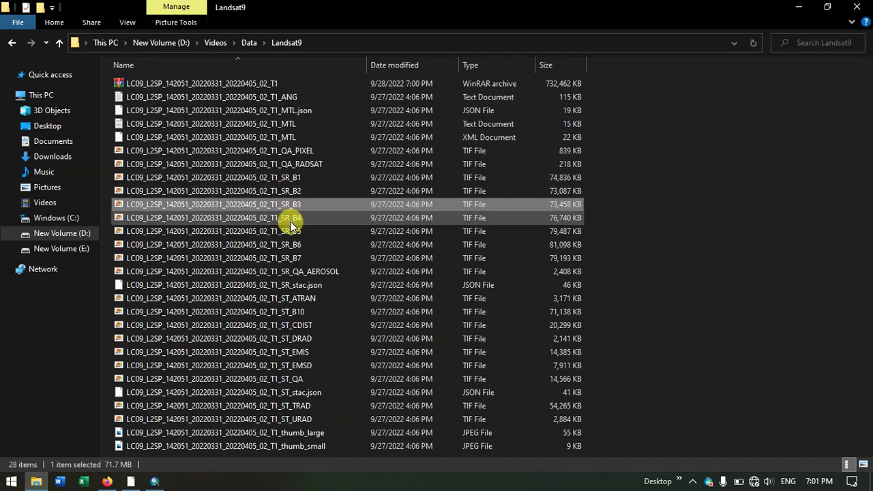
{"action": "left_click", "coordinate": [290, 217]}
{"action": "left_click", "coordinate": [291, 231]}
{"action": "left_click", "coordinate": [290, 245]}
{"action": "left_click", "coordinate": [290, 258]}
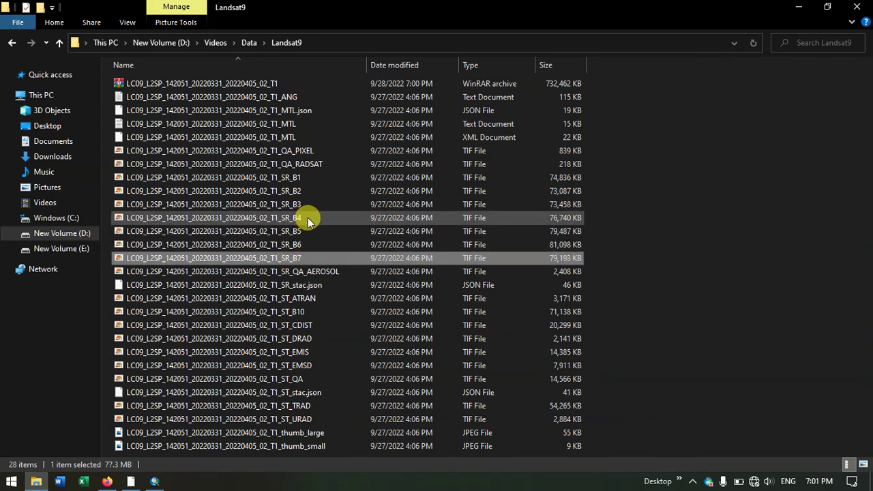
{"action": "left_click", "coordinate": [294, 312]}
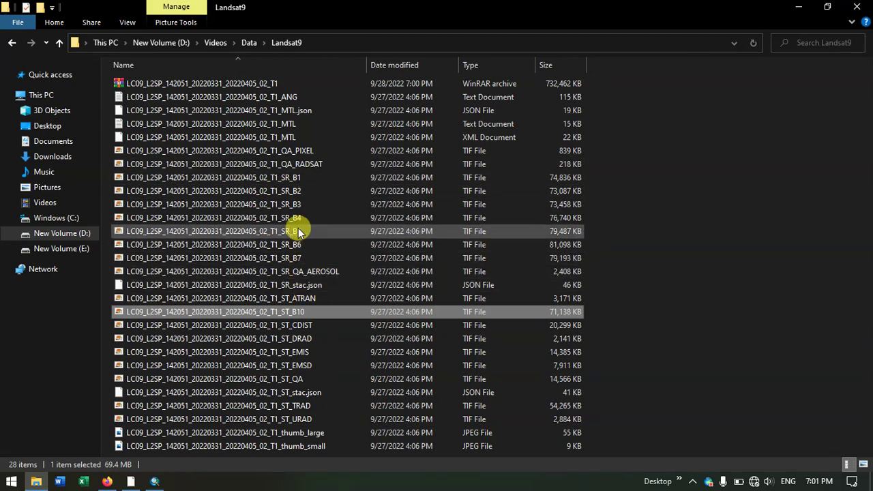
{"action": "left_click", "coordinate": [294, 178]}
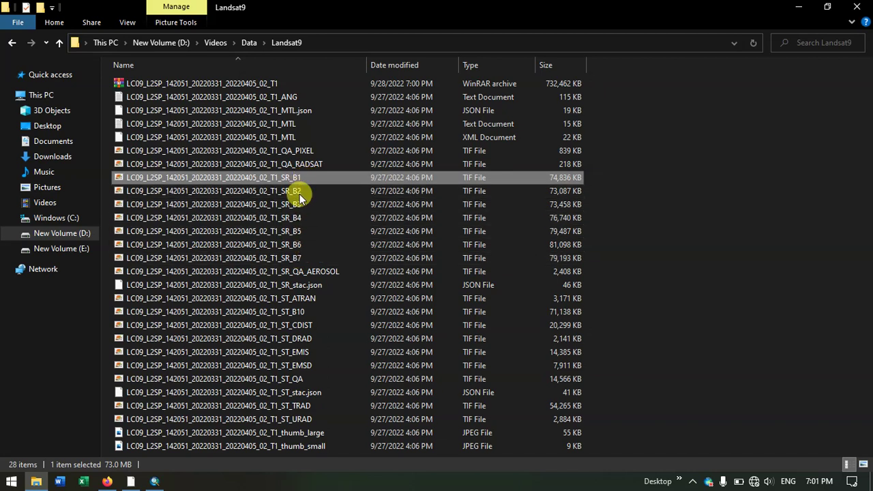
{"action": "left_click", "coordinate": [295, 258]}
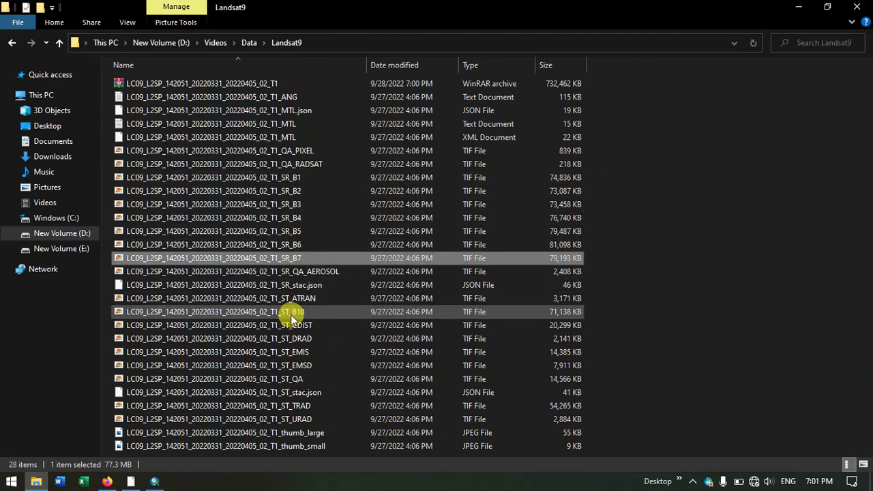
{"action": "left_click", "coordinate": [293, 314]}
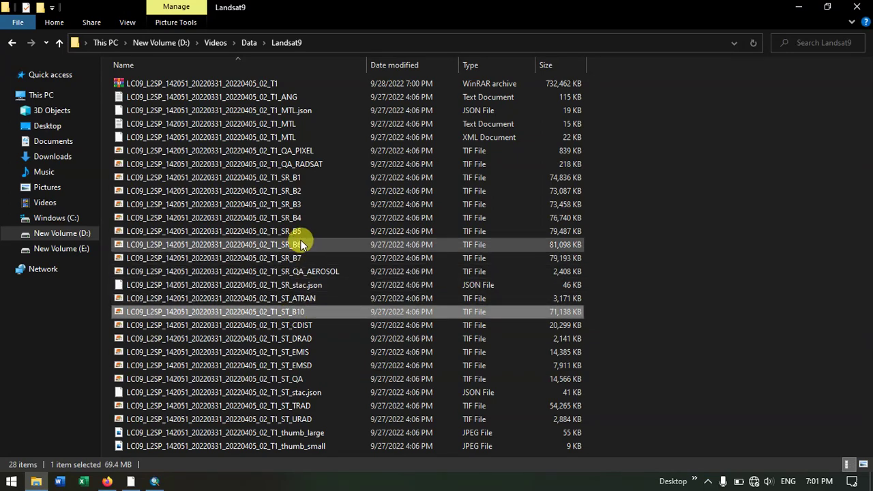
- Close the product download options in EarthExplorer in Firefox and review bands SR_B1, SR_B7 and ST_B10 in the Landsat9 folder again
{"action": "left_click", "coordinate": [109, 482]}
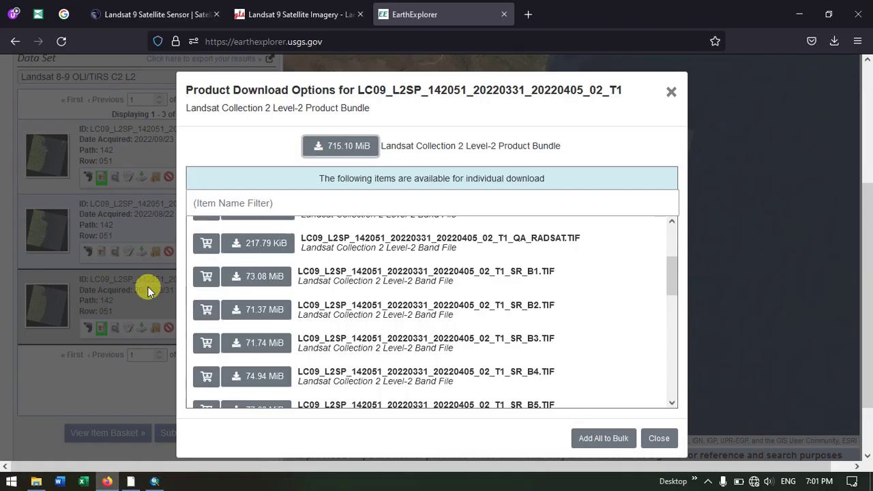
{"action": "left_click", "coordinate": [671, 93]}
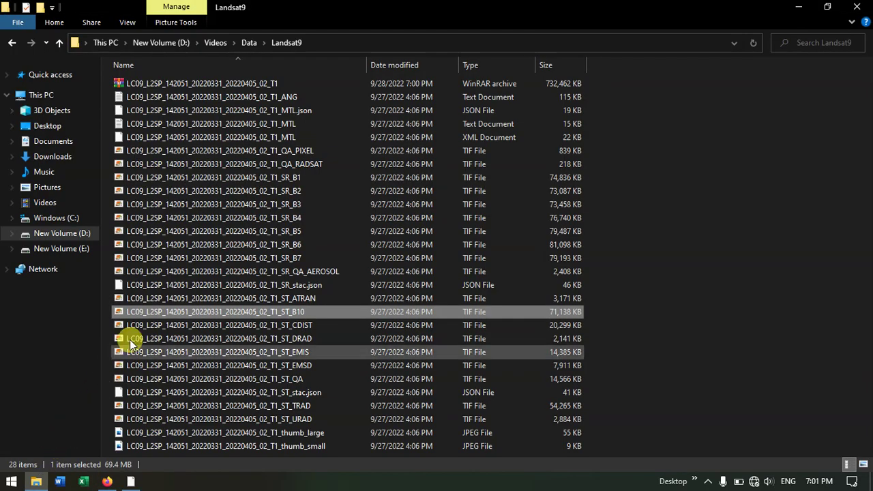
{"action": "left_click", "coordinate": [279, 179]}
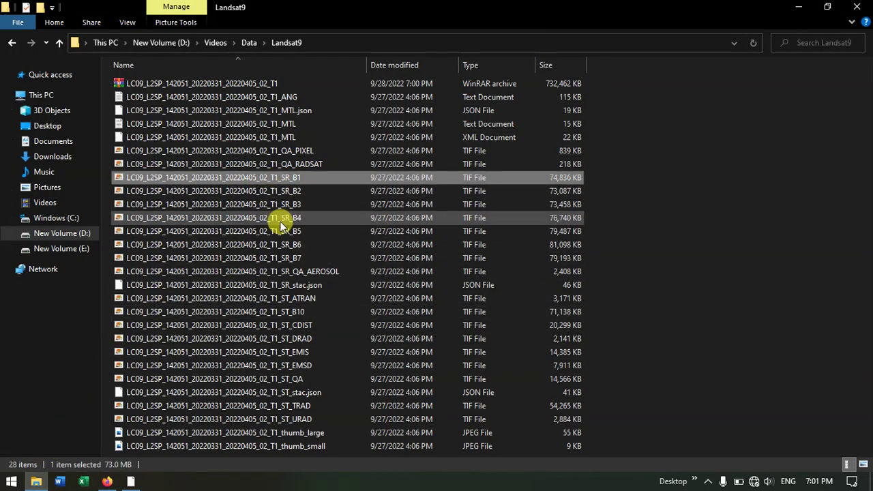
{"action": "left_click", "coordinate": [284, 258]}
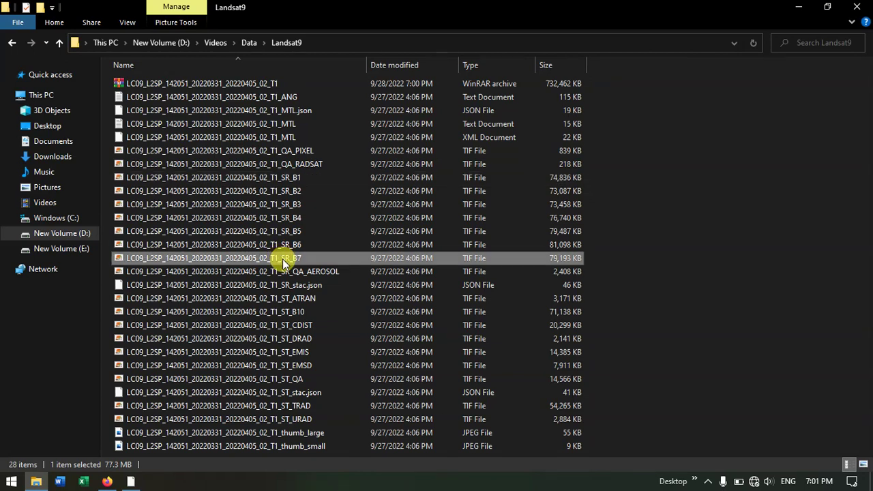
{"action": "left_click", "coordinate": [305, 315]}
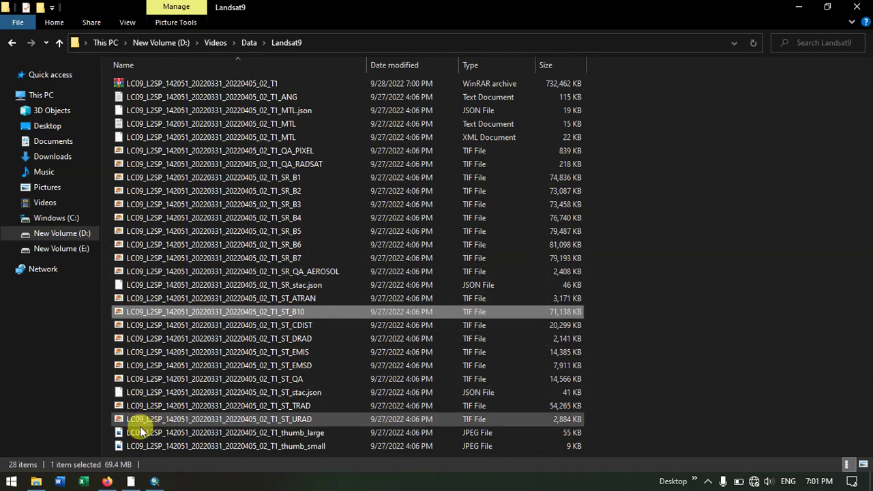
{"action": "mouse_move", "coordinate": [109, 483]}
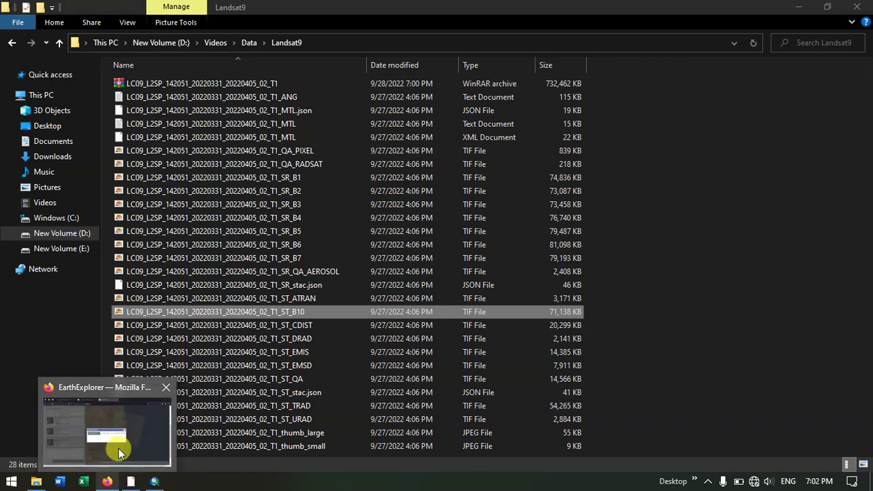
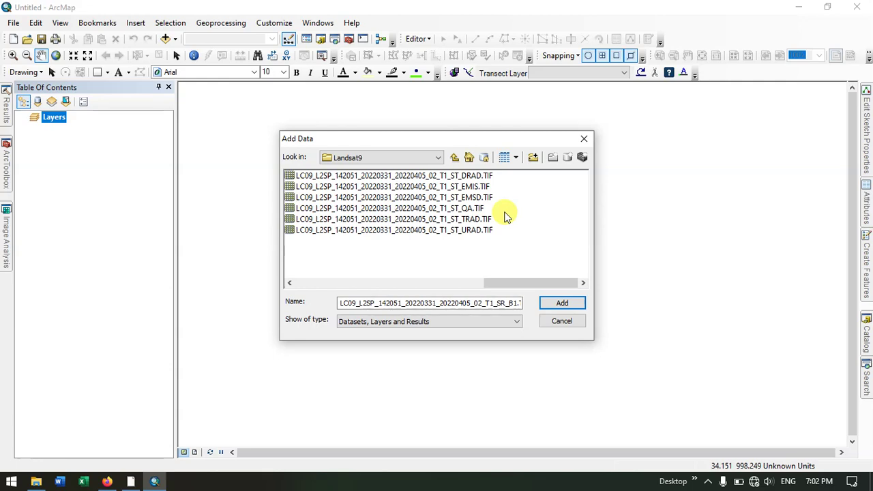
- Add the selected bands SR_B1 to SR_B7 from the Landsat9 folder as layers in ArcMap and look through the layer list
{"action": "scroll", "coordinate": [498, 217], "scroll_direction": "up", "scroll_amount": 3}
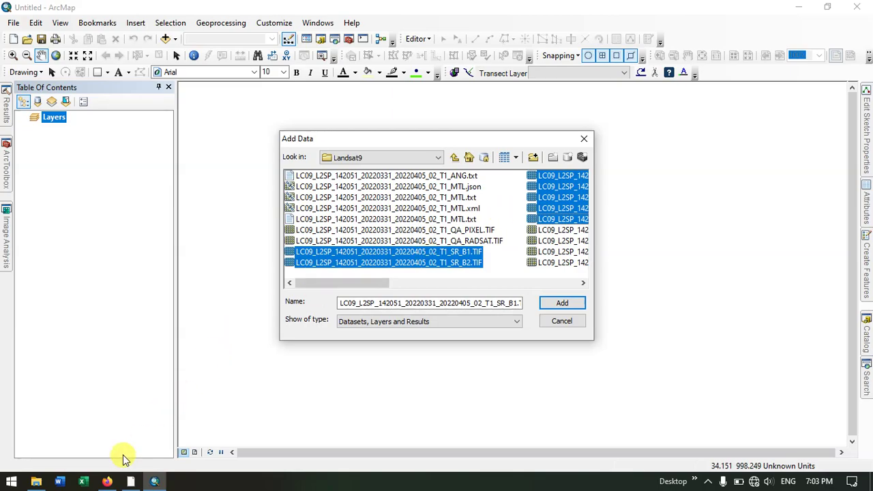
{"action": "left_click", "coordinate": [108, 482]}
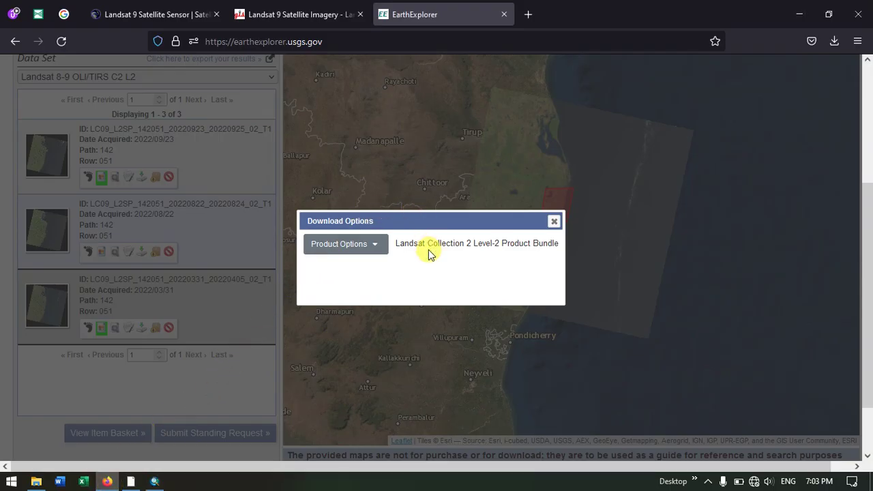
{"action": "left_click", "coordinate": [153, 481]}
{"action": "left_click", "coordinate": [562, 302]}
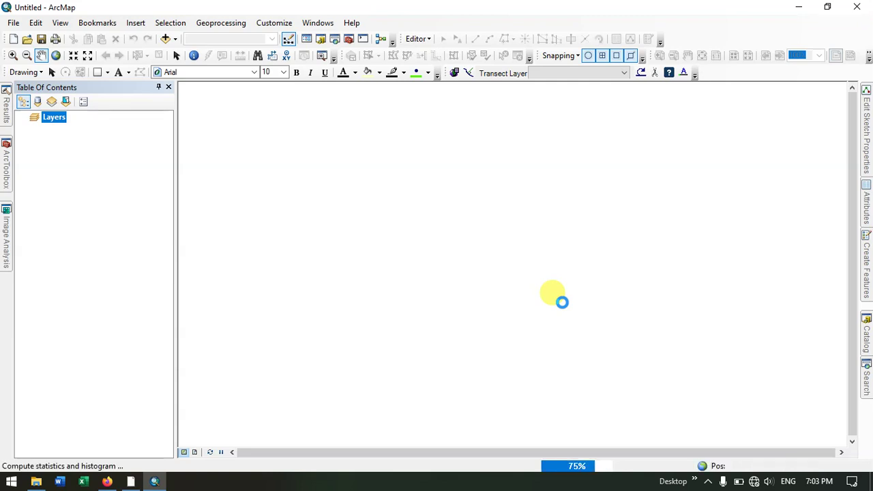
{"action": "scroll", "coordinate": [162, 169], "scroll_direction": "down", "scroll_amount": 5}
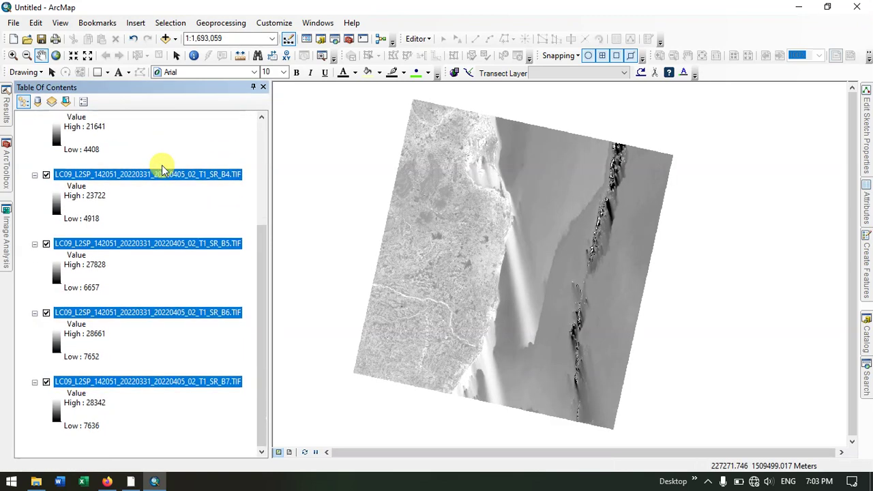
{"action": "scroll", "coordinate": [168, 224], "scroll_direction": "up", "scroll_amount": 5}
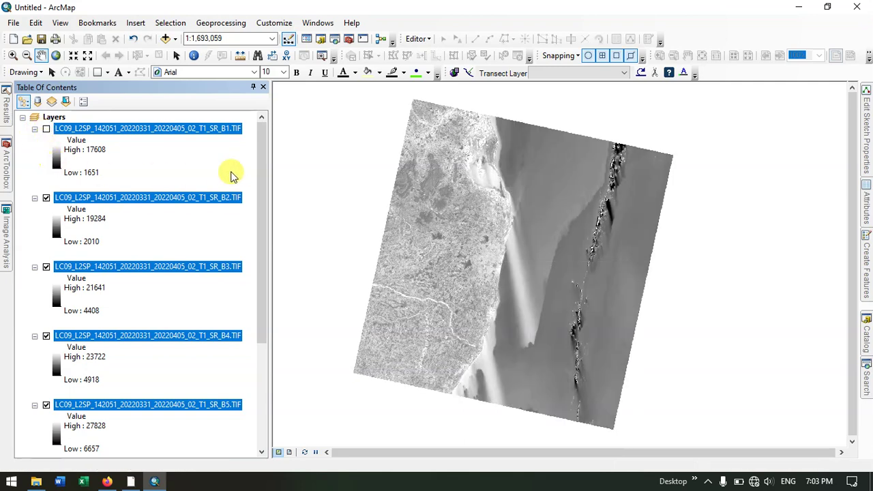
- Hide the SR_B1 and SR_B2 layers and view the coastal area of the imagery at a scale of 1:500,000
{"action": "left_click", "coordinate": [46, 198]}
{"action": "scroll", "coordinate": [505, 300], "scroll_direction": "up", "scroll_amount": 2}
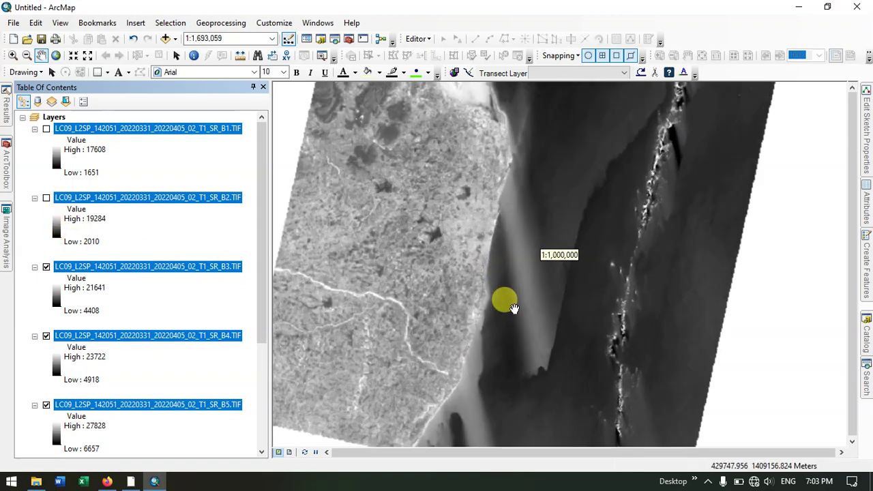
{"action": "scroll", "coordinate": [513, 307], "scroll_direction": "up", "scroll_amount": 1}
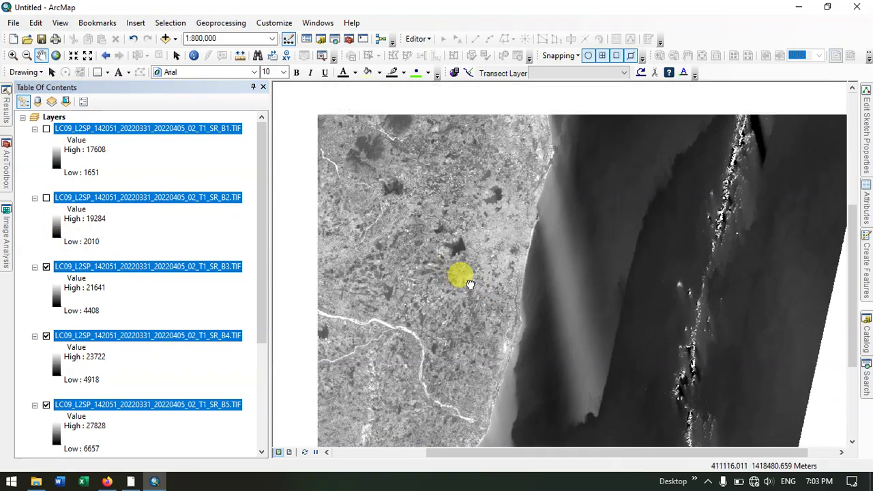
{"action": "scroll", "coordinate": [526, 283], "scroll_direction": "up", "scroll_amount": 2}
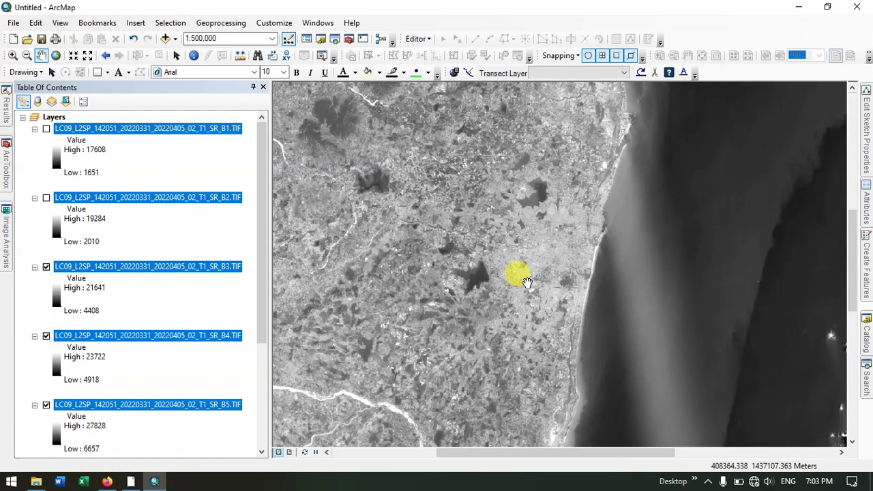
- Show the Image Analysis window, widen it to display the full layer names, and check where it can be opened from
{"action": "mouse_move", "coordinate": [5, 210]}
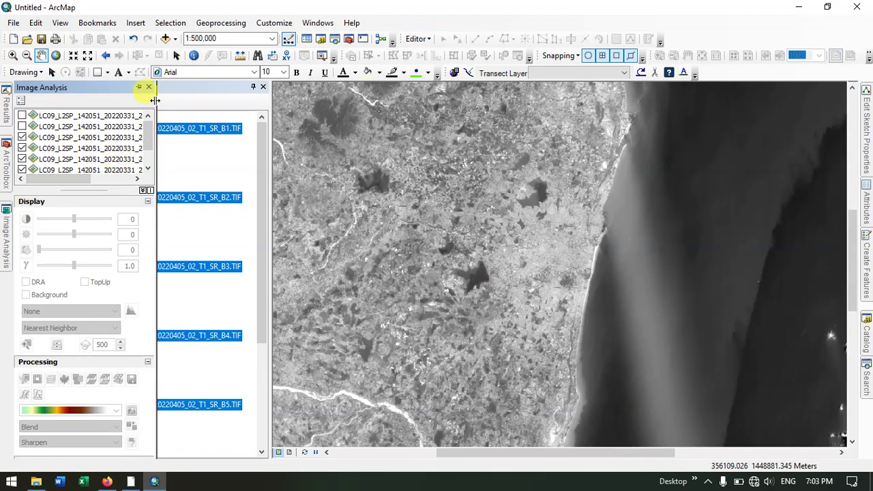
{"action": "left_click_drag", "start_coordinate": [164, 101], "coordinate": [258, 119]}
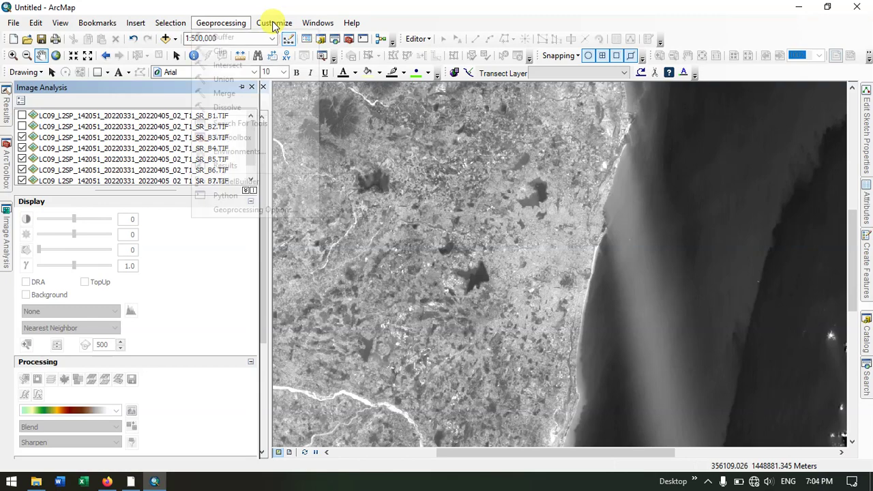
{"action": "left_click", "coordinate": [259, 26]}
{"action": "mouse_move", "coordinate": [307, 29]}
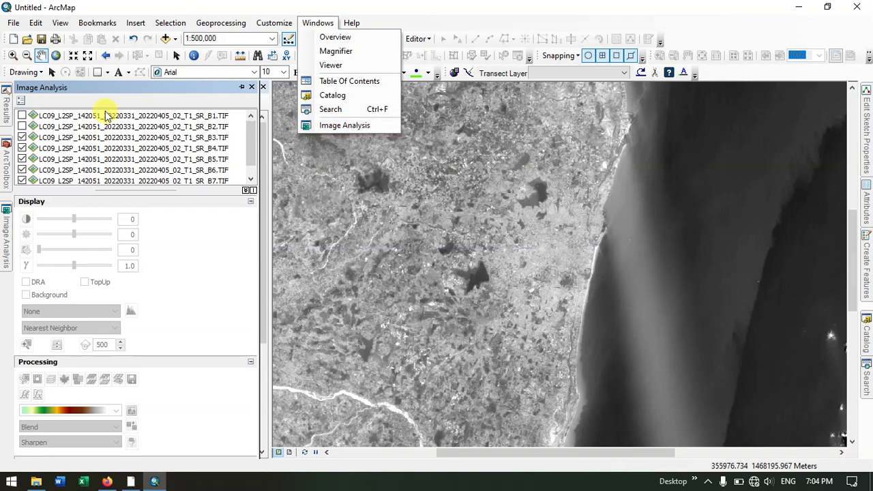
- Create a band composite from the SR_B2, SR_B3, SR_B4 and SR_B5 layers with the Image Analysis Composite Bands tool
{"action": "left_click", "coordinate": [48, 129]}
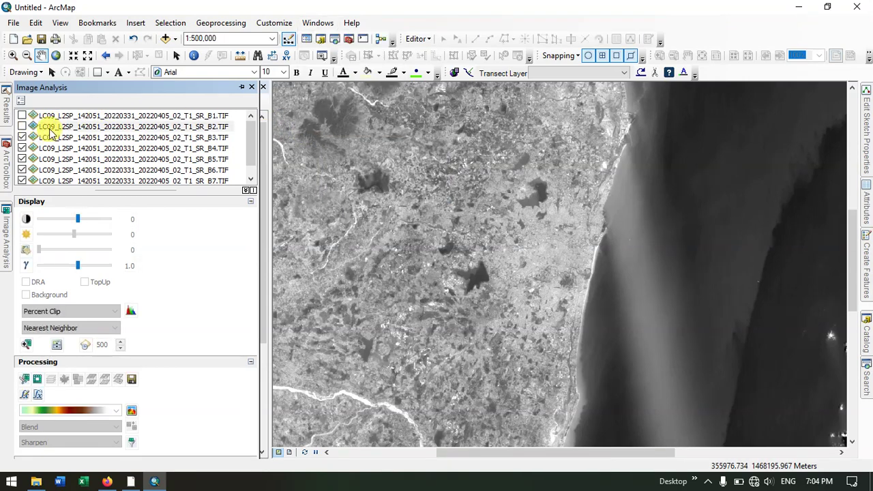
{"action": "left_click", "coordinate": [51, 139], "text": "ctrl"}
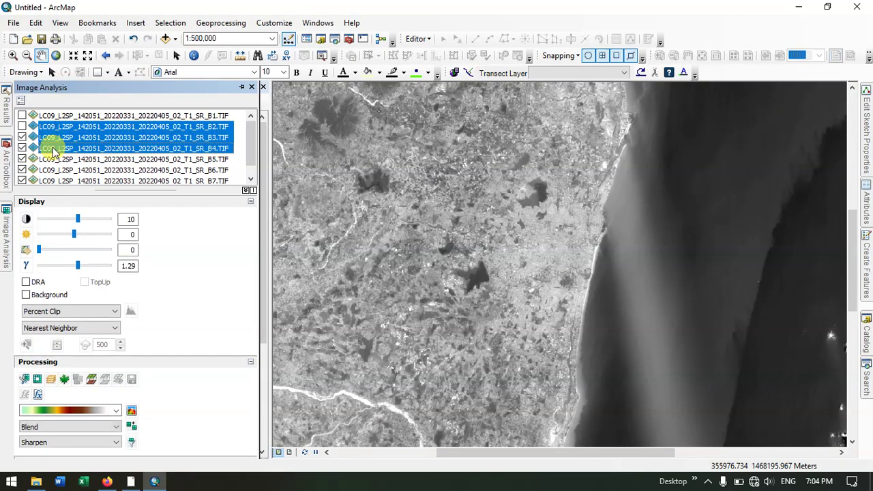
{"action": "left_click", "coordinate": [52, 149], "text": "ctrl"}
{"action": "left_click", "coordinate": [54, 160], "text": "ctrl"}
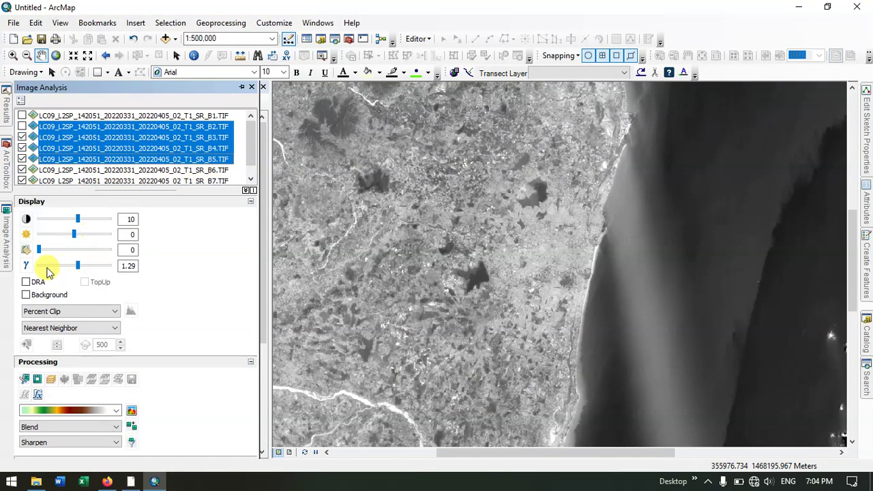
{"action": "left_click", "coordinate": [52, 380]}
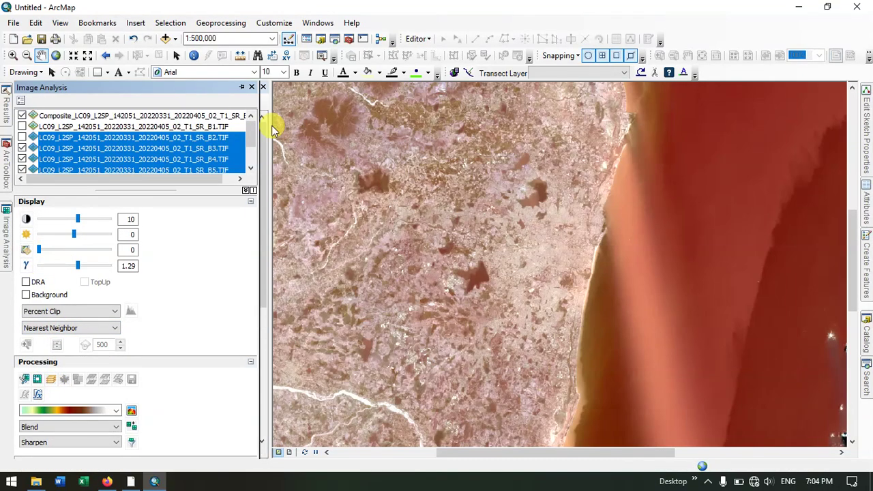
- Pin the Image Analysis window so it stays beside the layer list, and examine the composite around the lakes and coastline
{"action": "left_click", "coordinate": [241, 87]}
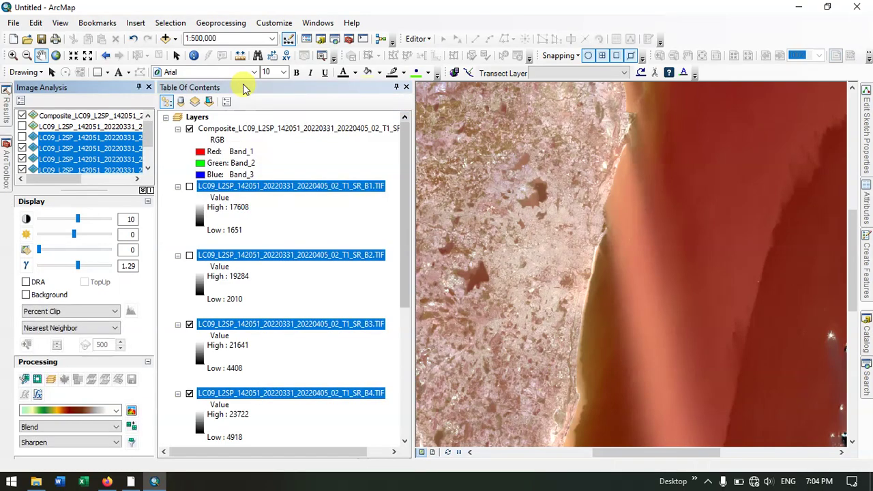
{"action": "scroll", "coordinate": [545, 205], "scroll_direction": "up", "scroll_amount": 2}
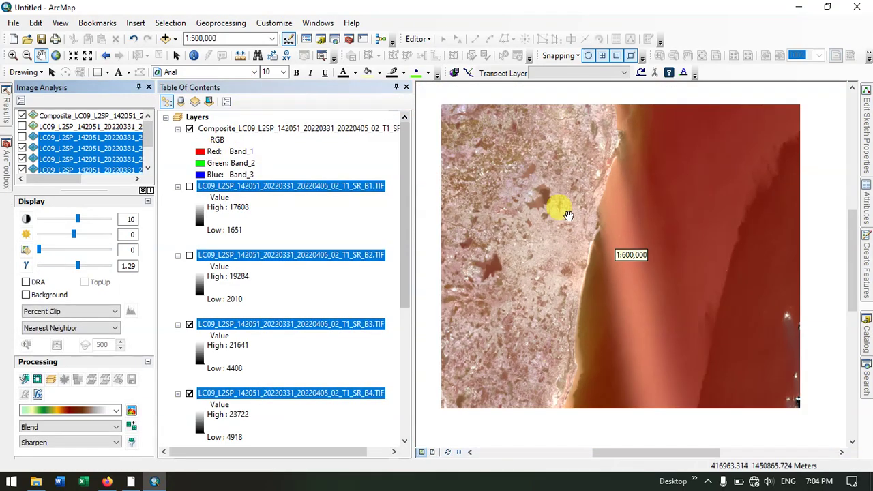
{"action": "scroll", "coordinate": [573, 235], "scroll_direction": "down", "scroll_amount": 5}
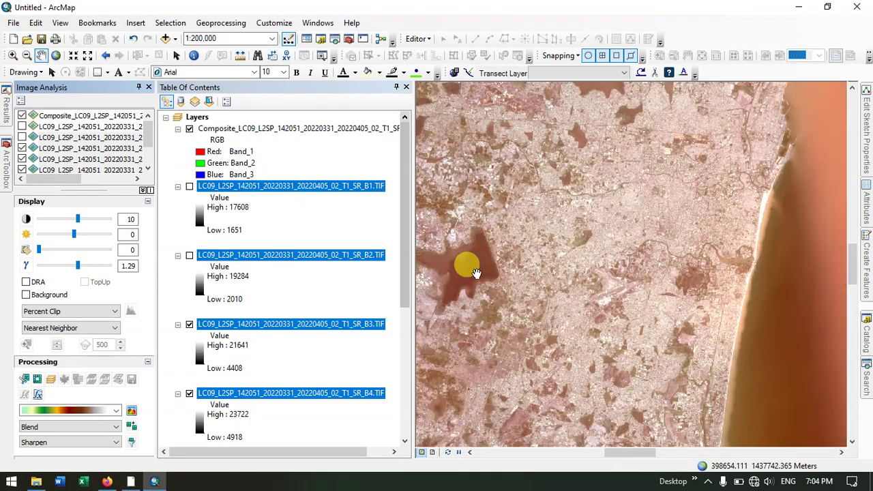
{"action": "left_click_drag", "start_coordinate": [468, 264], "coordinate": [590, 263]}
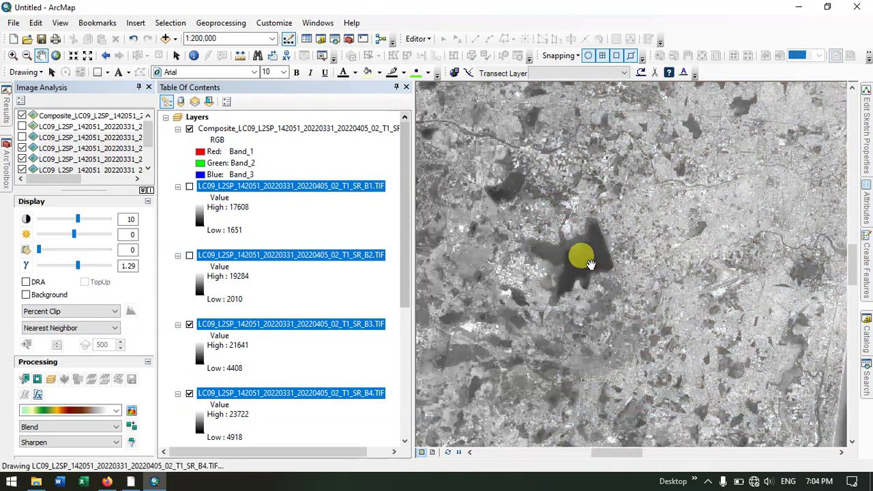
{"action": "left_click_drag", "start_coordinate": [676, 185], "coordinate": [517, 322]}
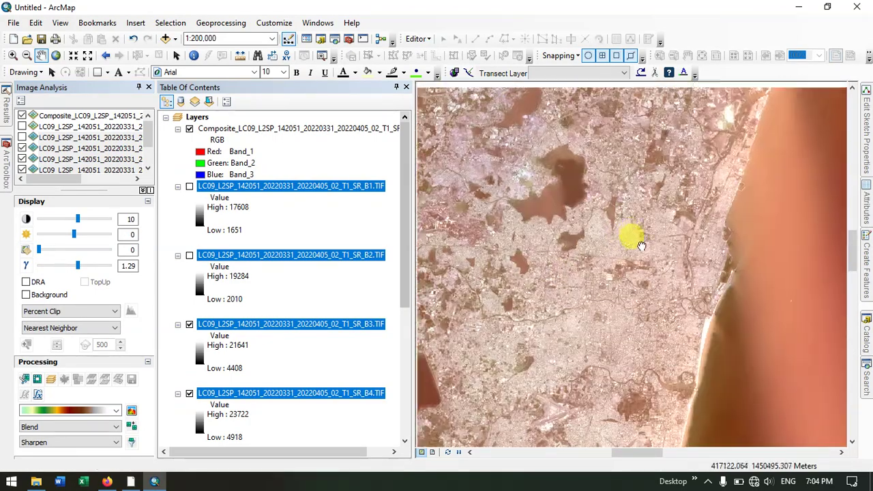
{"action": "left_click_drag", "start_coordinate": [630, 234], "coordinate": [623, 279]}
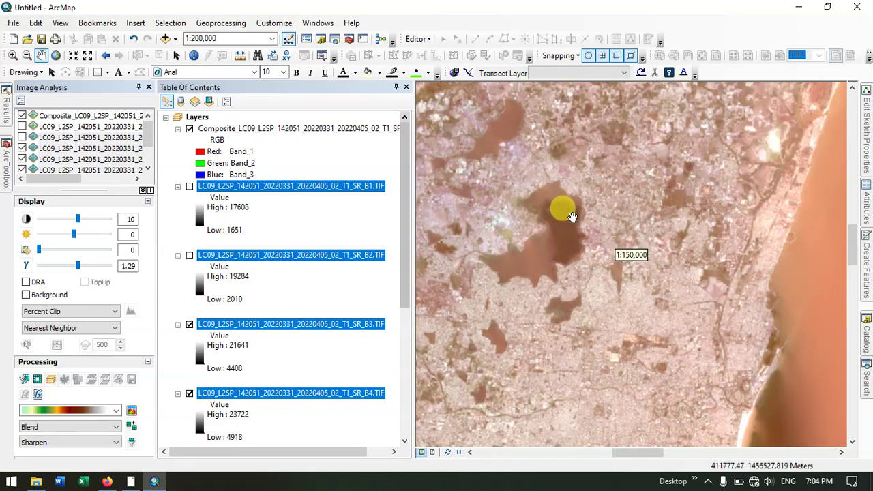
{"action": "scroll", "coordinate": [483, 234], "scroll_direction": "up", "scroll_amount": 1}
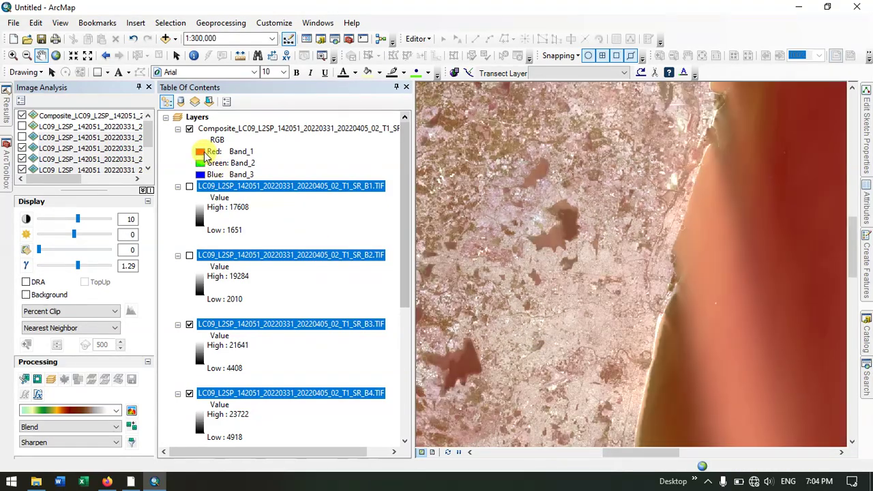
- Assign Band_4 to the red channel and Band_3 to the green channel of the composite layer, and view the recoloured coastal area
{"action": "left_click", "coordinate": [205, 154]}
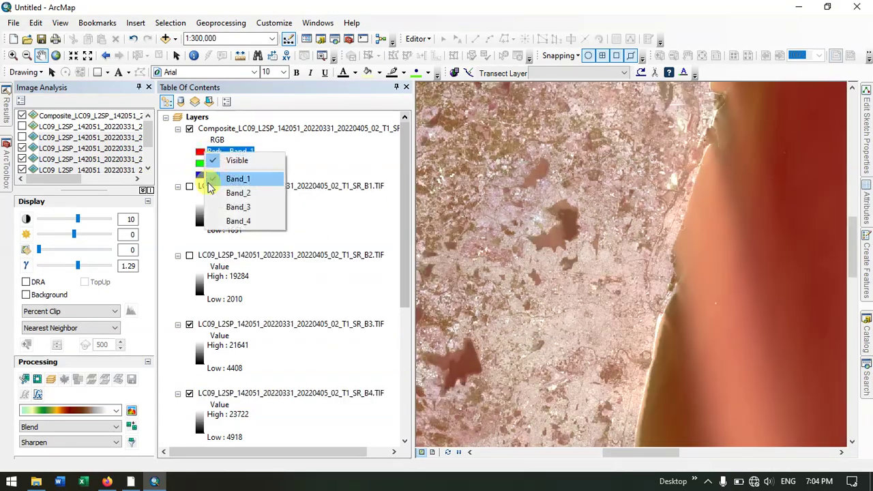
{"action": "left_click", "coordinate": [228, 220]}
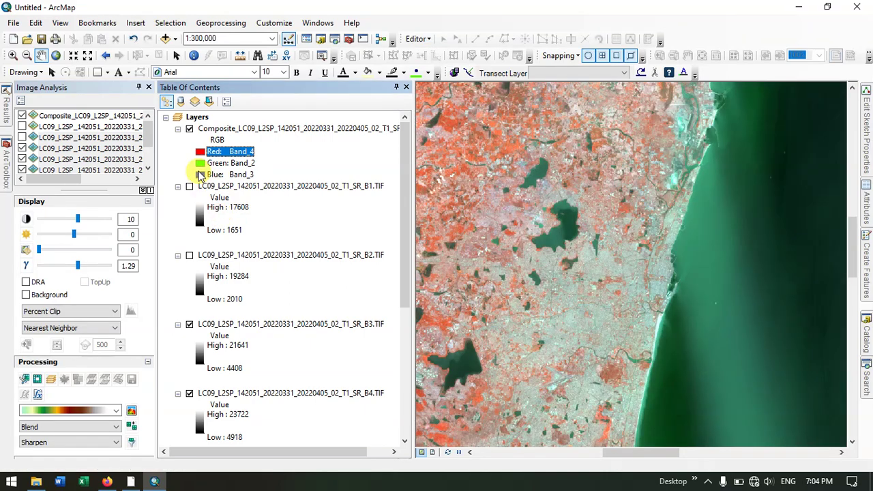
{"action": "left_click", "coordinate": [205, 164]}
{"action": "left_click", "coordinate": [216, 219]}
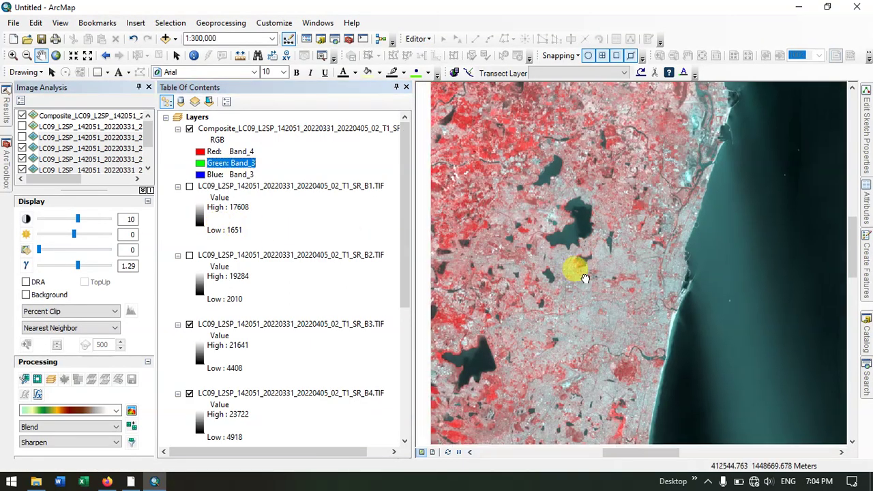
{"action": "left_click_drag", "start_coordinate": [571, 267], "coordinate": [614, 275]}
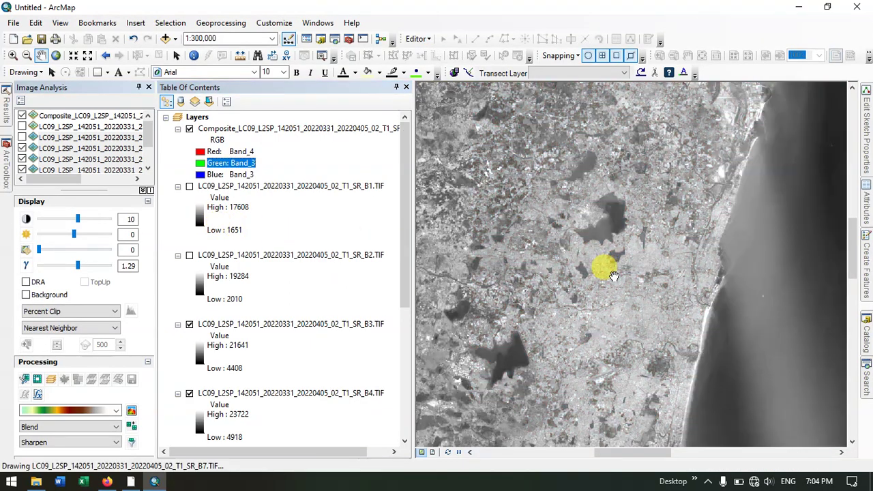